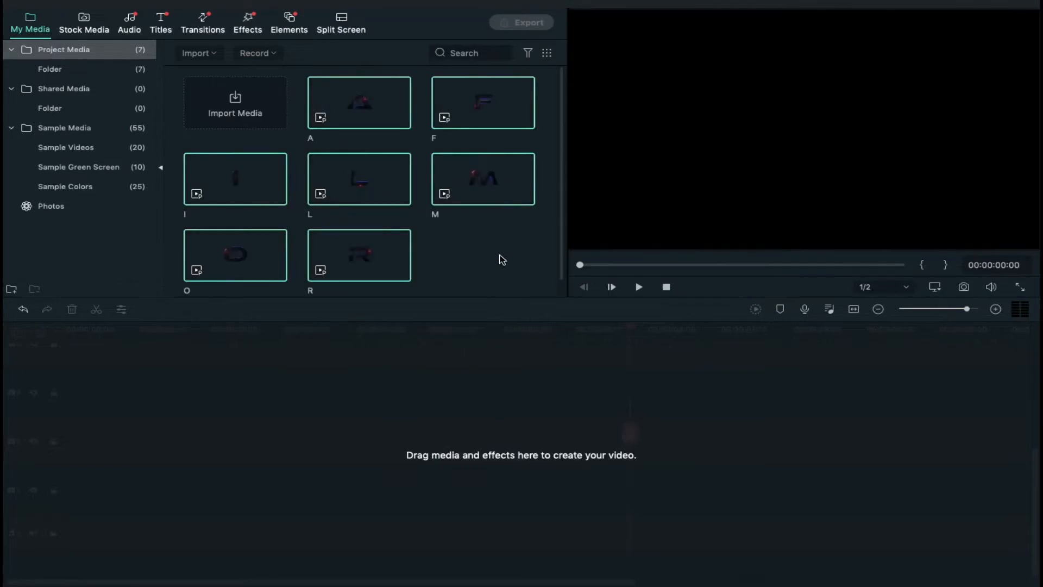
Place the dark textured background image on track 1 and the F clip on track 2, both at the timeline start
{"action": "left_click", "coordinate": [114, 107]}
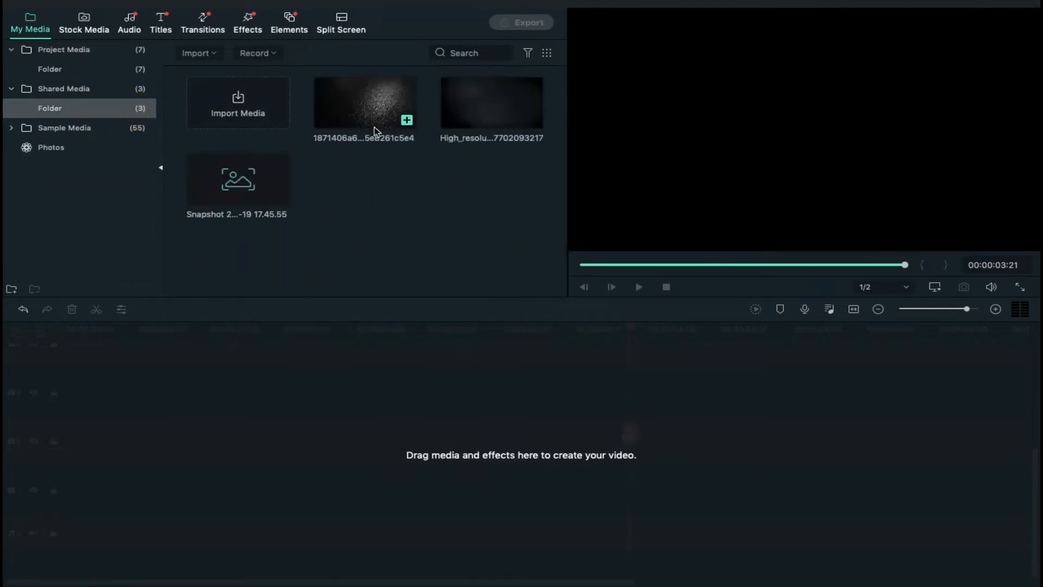
{"action": "left_click_drag", "start_coordinate": [372, 130], "coordinate": [74, 488]}
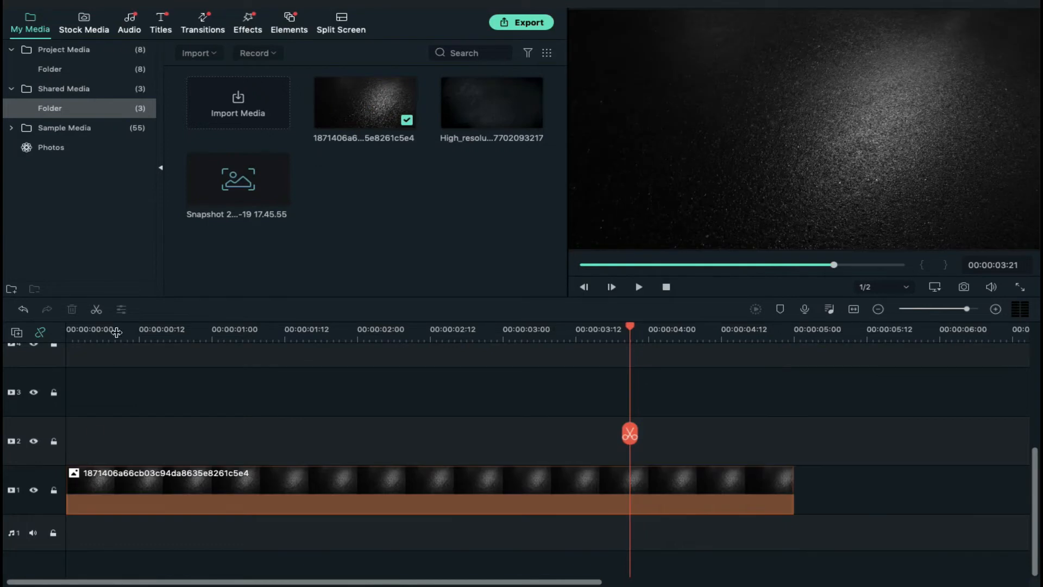
{"action": "left_click", "coordinate": [104, 53]}
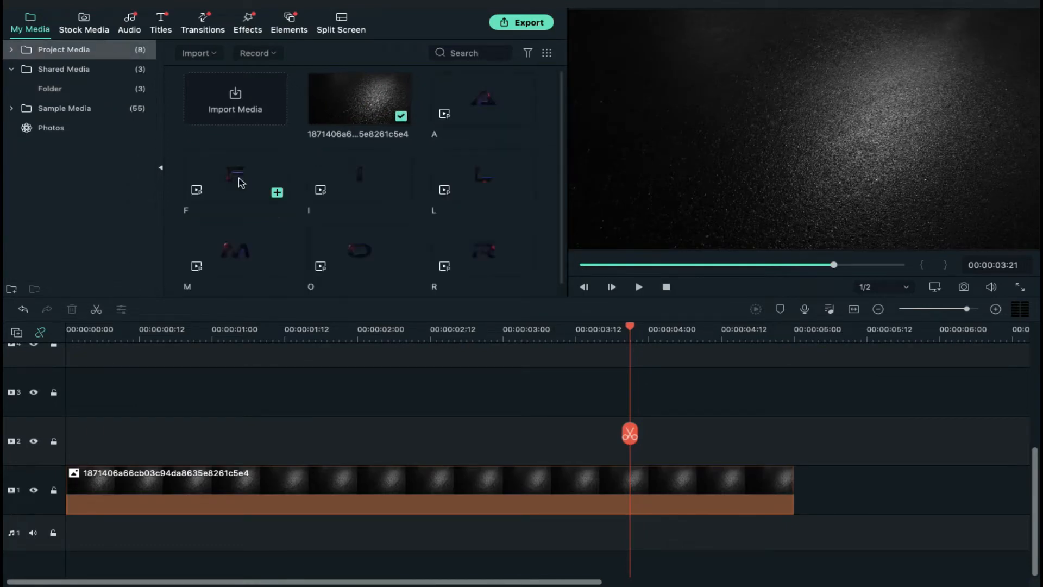
{"action": "left_click_drag", "start_coordinate": [235, 174], "coordinate": [80, 441]}
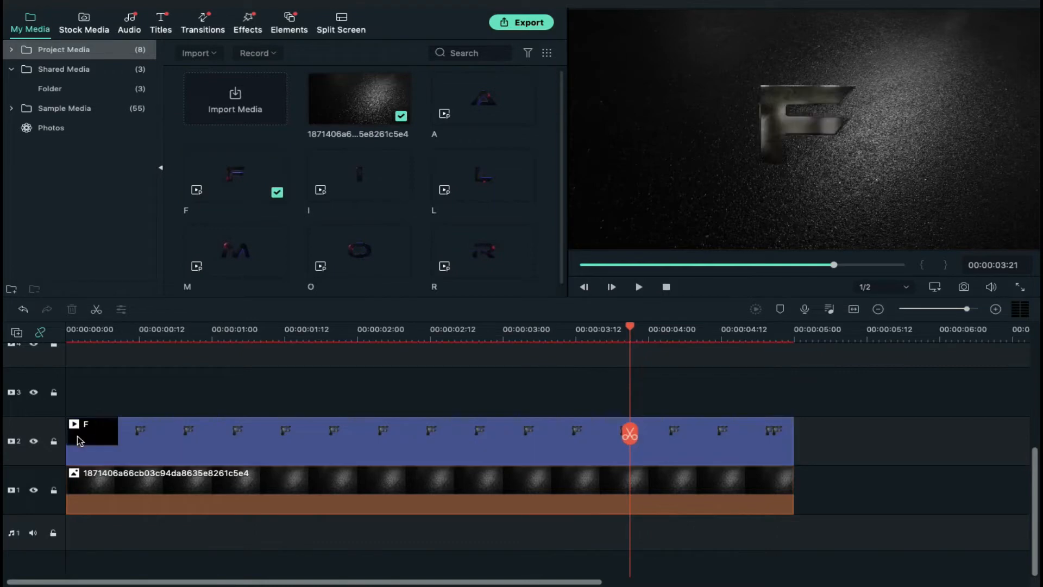
Scale the F clip down to 50%
{"action": "double_click", "coordinate": [329, 429]}
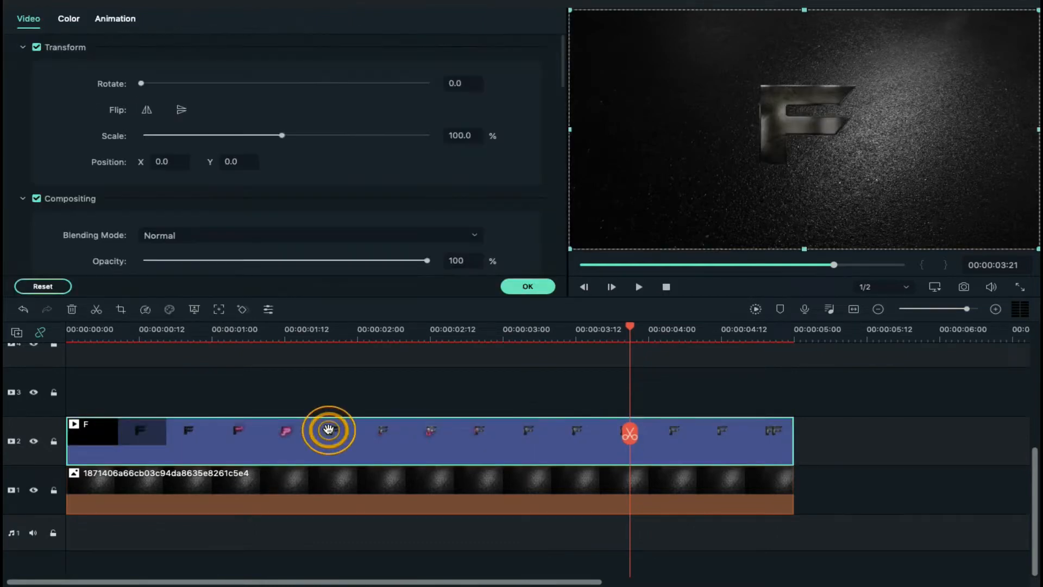
{"action": "left_click", "coordinate": [459, 134]}
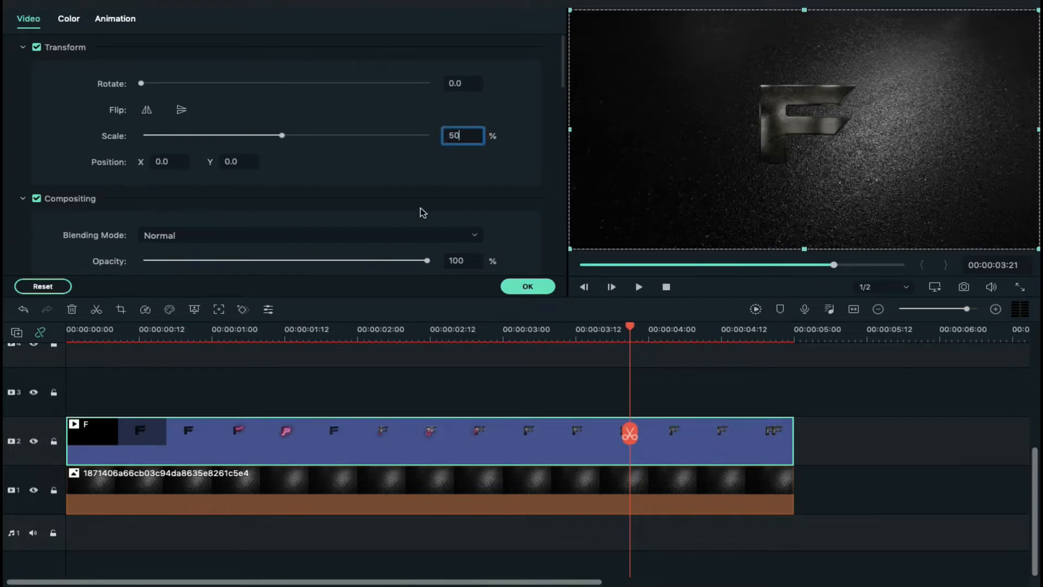
{"action": "key", "text": "Return"}
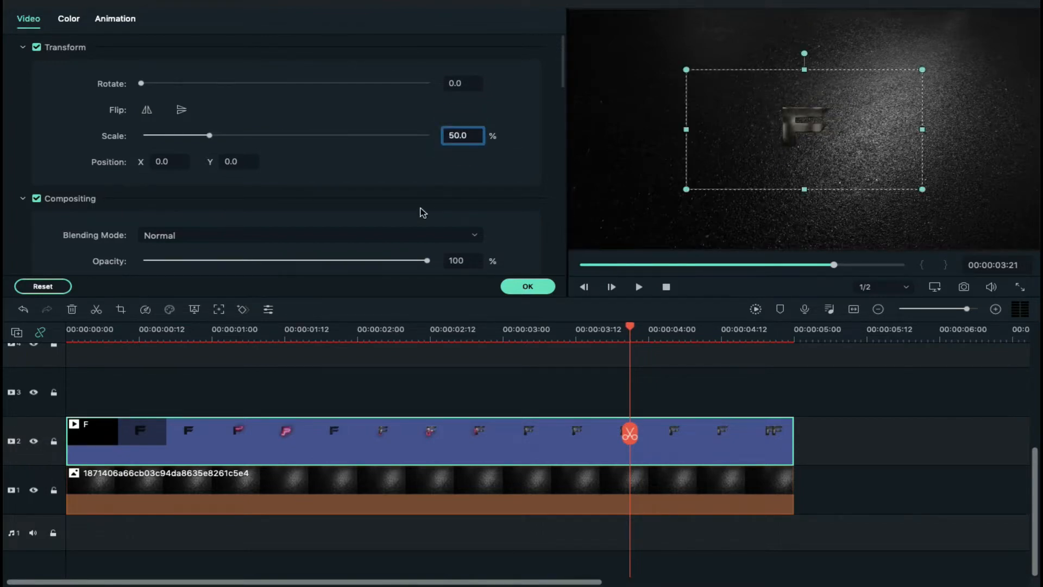
Set the F clip's contrast to 50, previewing the frame at 00:00:02:05
{"action": "left_click", "coordinate": [388, 336]}
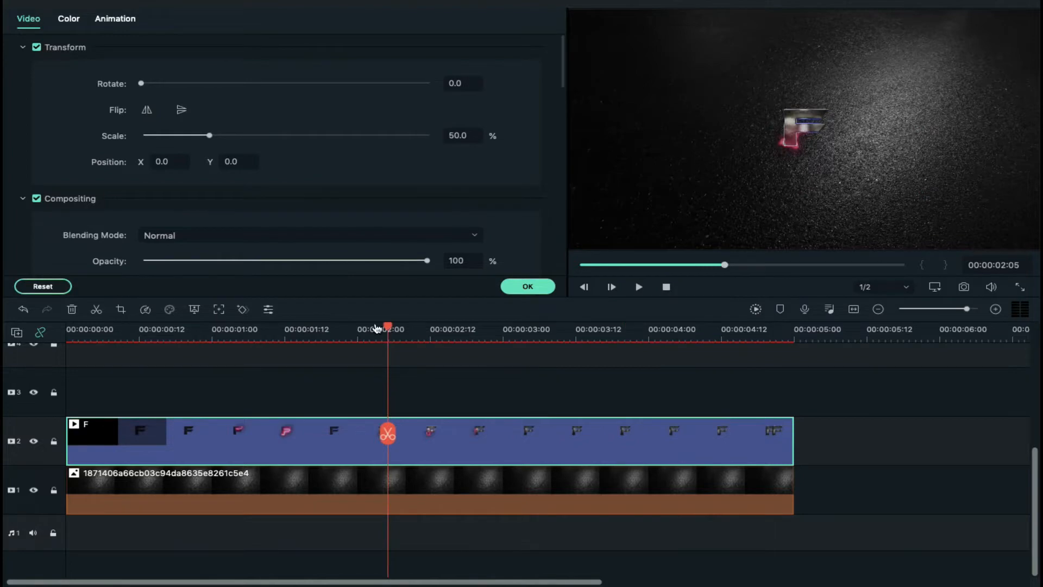
{"action": "left_click", "coordinate": [69, 21]}
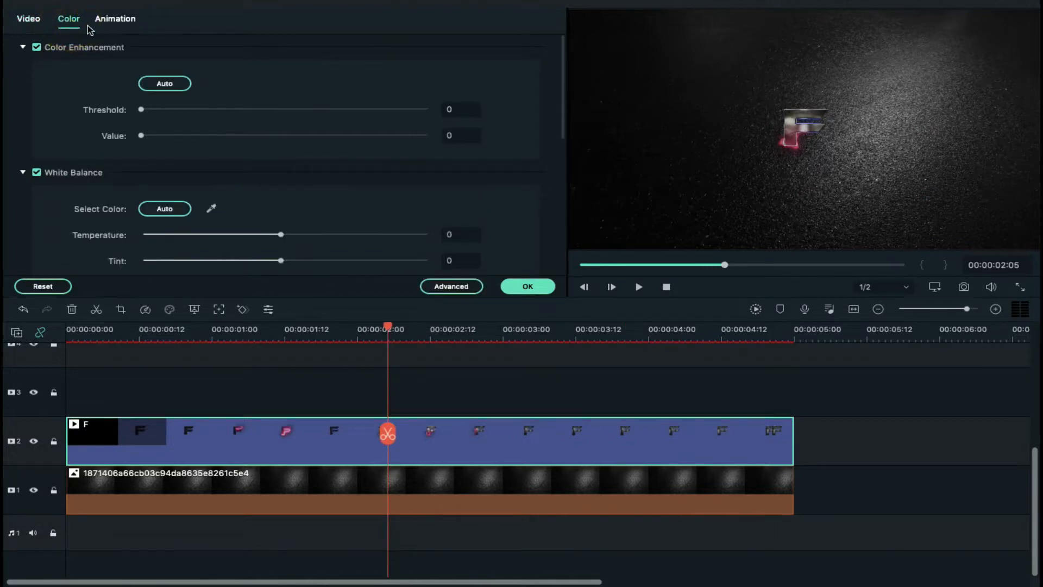
{"action": "scroll", "coordinate": [327, 172], "scroll_direction": "down", "scroll_amount": 3}
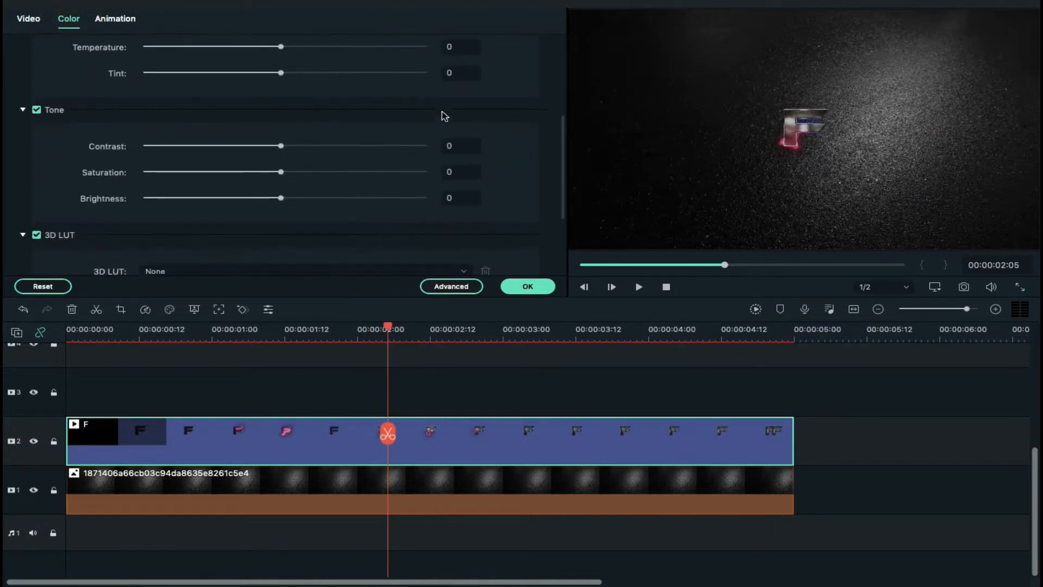
{"action": "left_click", "coordinate": [464, 141]}
{"action": "key", "text": "BackSpace"}
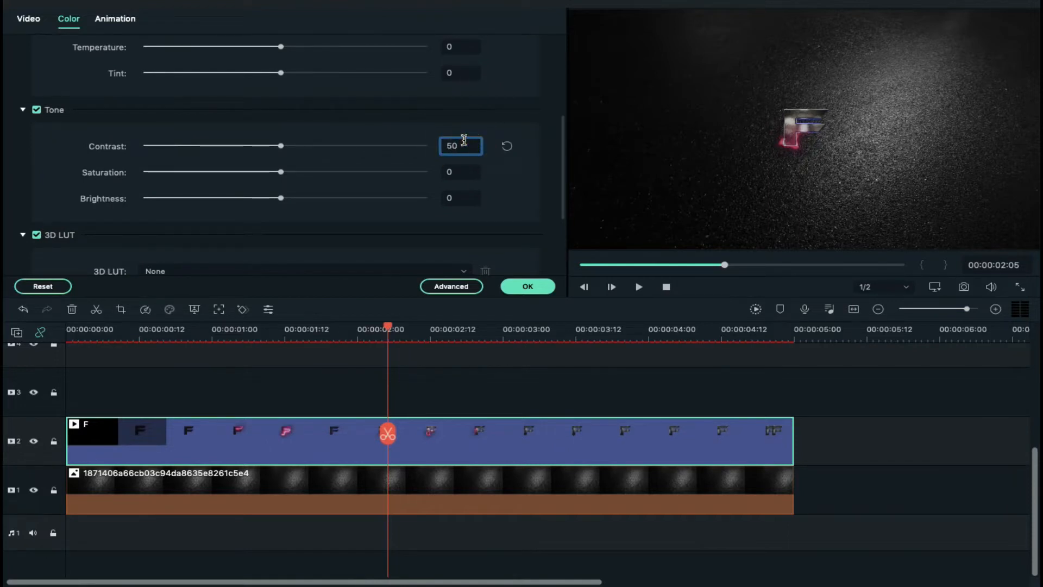
{"action": "type", "text": "50"}
{"action": "key", "text": "Return"}
Set the F clip's saturation to 50 and its brightness to 40
{"action": "left_click", "coordinate": [461, 170]}
{"action": "key", "text": "BackSpace"}
{"action": "type", "text": "5"}
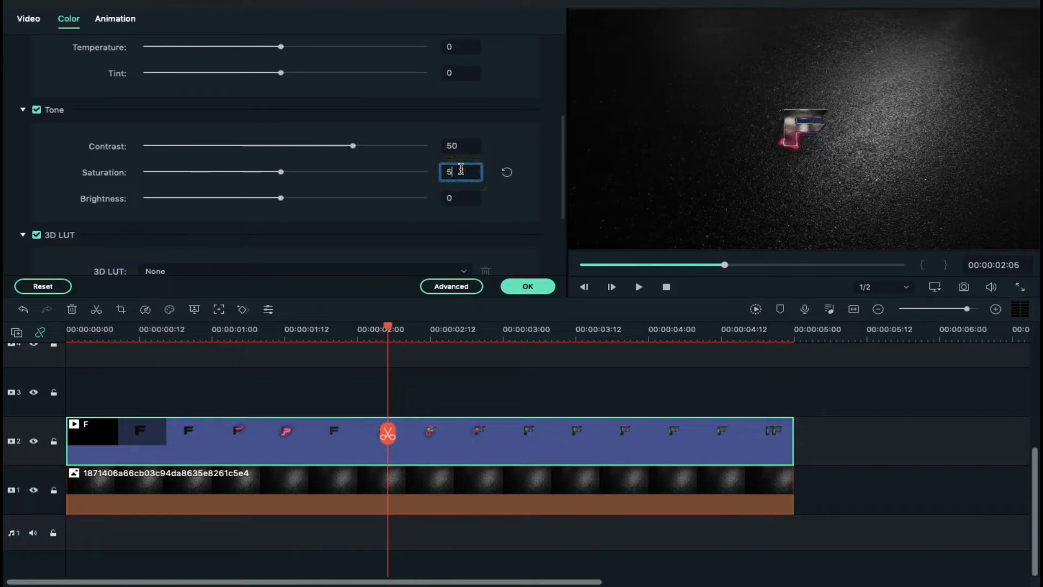
{"action": "type", "text": "0"}
{"action": "key", "text": "Return"}
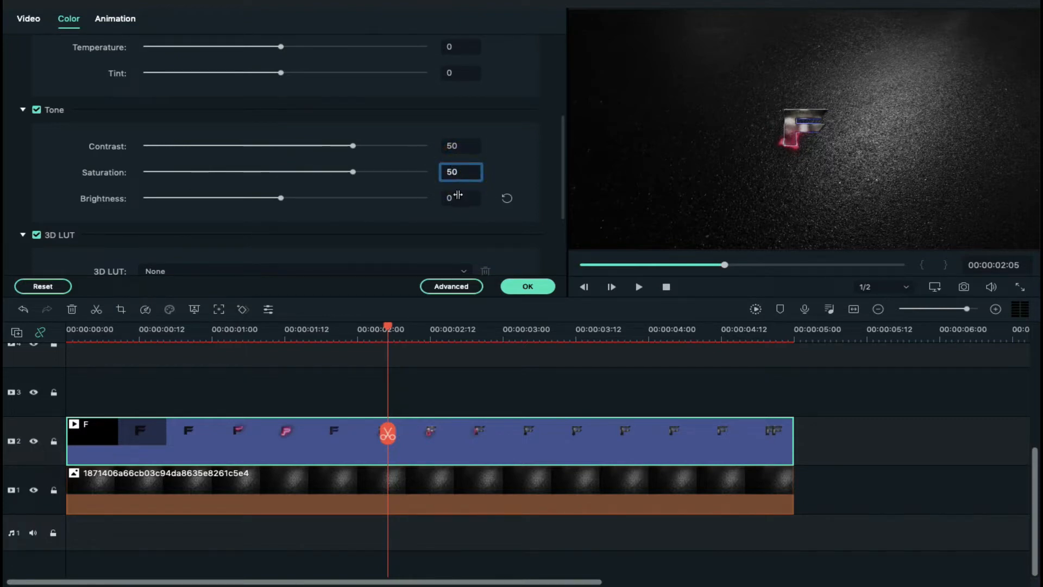
{"action": "left_click", "coordinate": [458, 195]}
{"action": "key", "text": "BackSpace"}
{"action": "type", "text": "40"}
{"action": "key", "text": "Return"}
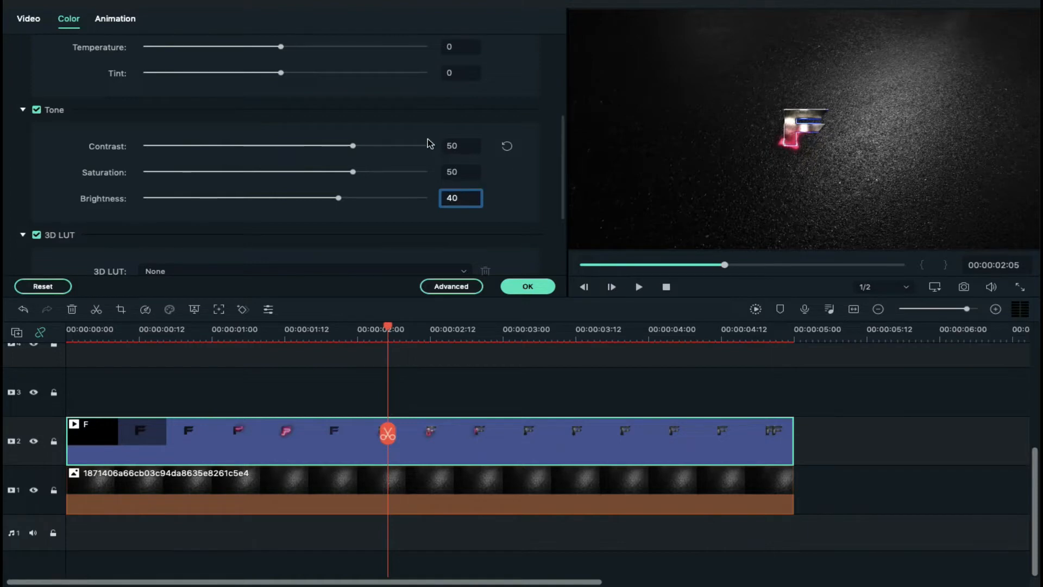
Adjust the F clip's white balance to a temperature of -62 and a tint of 44
{"action": "scroll", "coordinate": [431, 143], "scroll_direction": "up", "scroll_amount": 3}
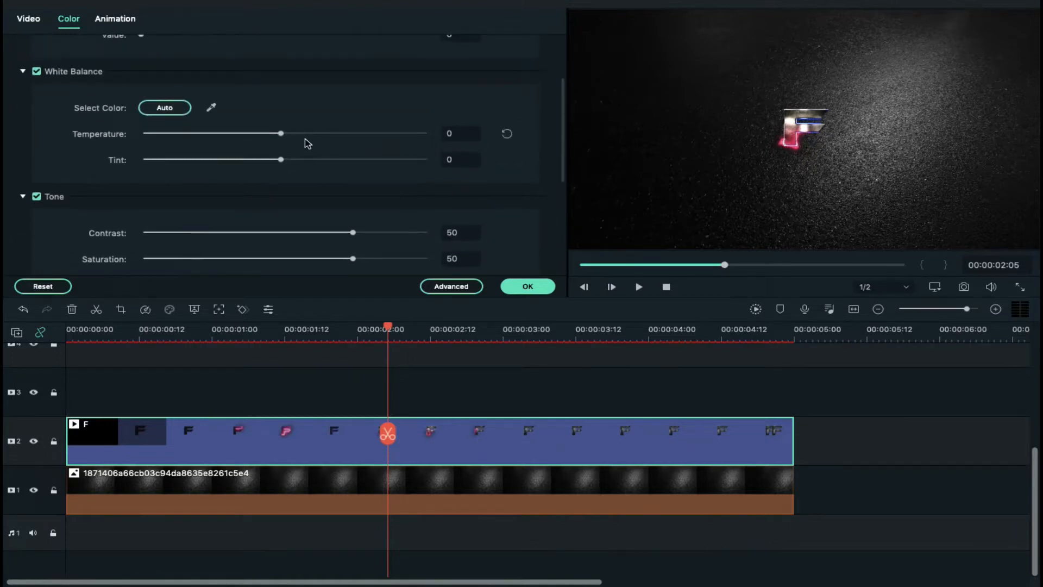
{"action": "left_click_drag", "start_coordinate": [282, 135], "coordinate": [357, 136]}
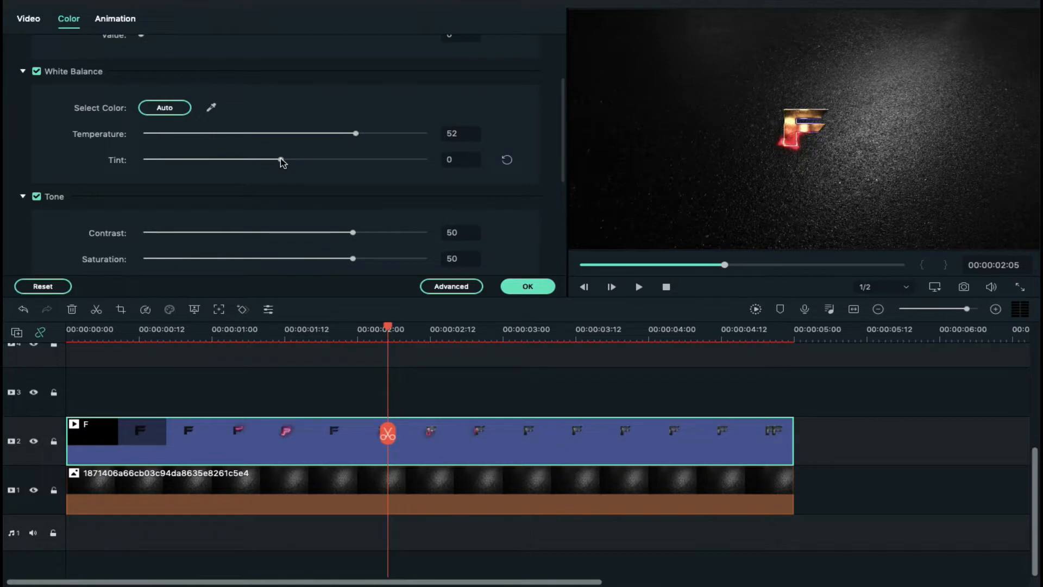
{"action": "left_click_drag", "start_coordinate": [281, 160], "coordinate": [305, 171]}
{"action": "left_click_drag", "start_coordinate": [356, 133], "coordinate": [203, 136]}
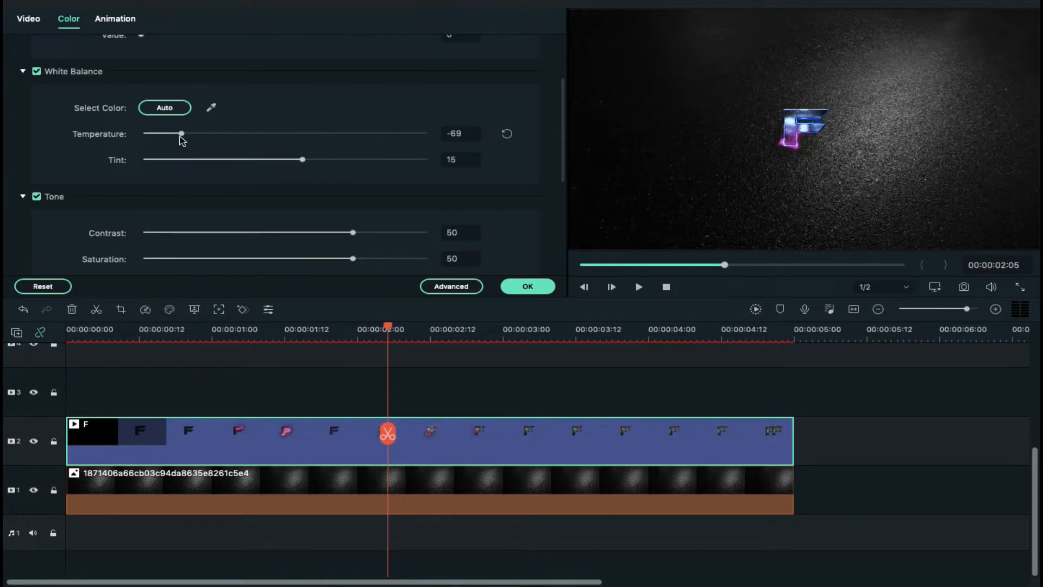
{"action": "left_click_drag", "start_coordinate": [302, 159], "coordinate": [345, 163]}
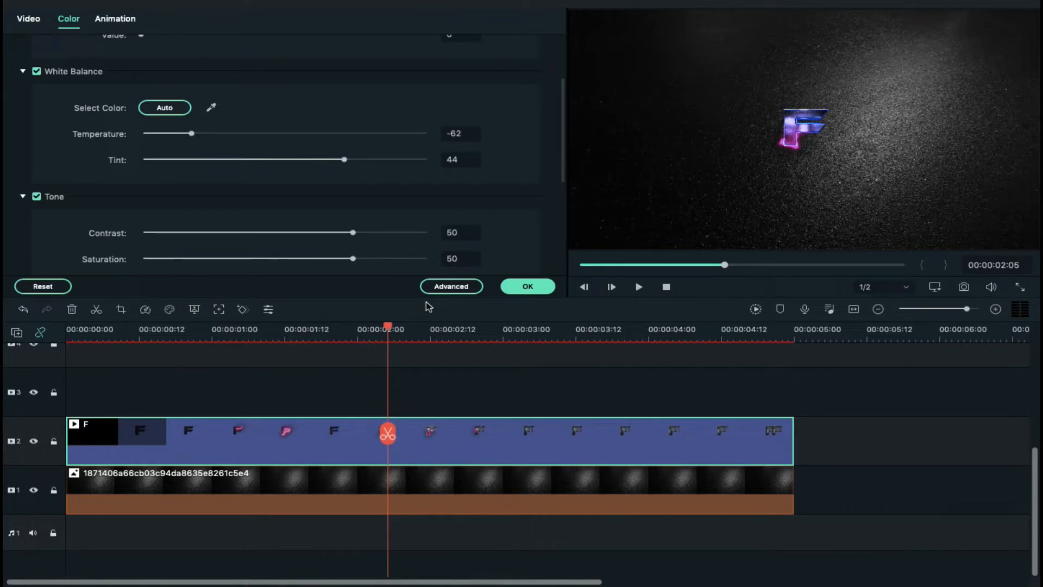
Move the F letter to X position -667 and copy the clip's effects
{"action": "left_click", "coordinate": [41, 23]}
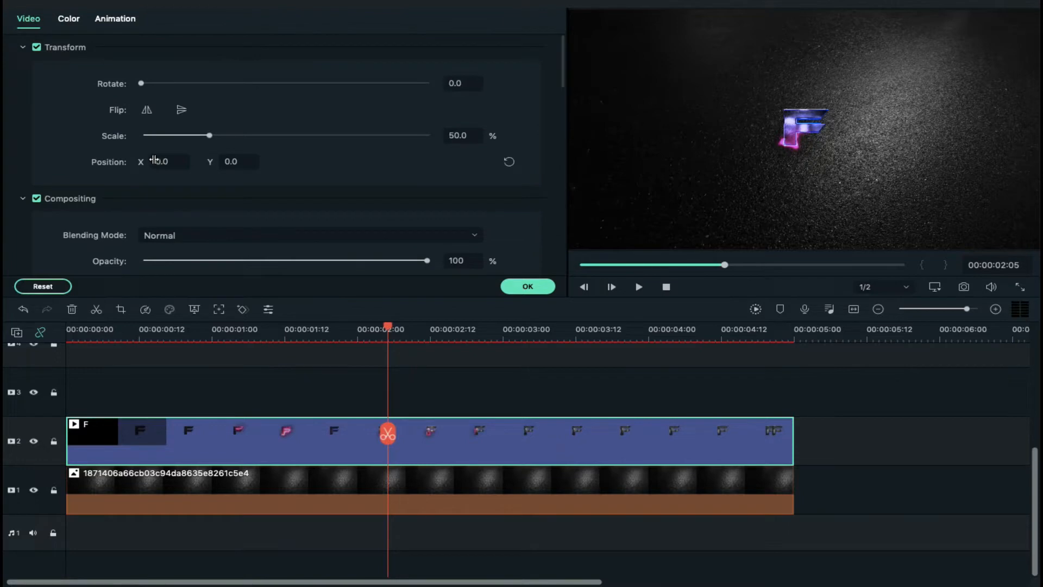
{"action": "left_click_drag", "start_coordinate": [155, 160], "coordinate": [4, 179]}
{"action": "right_click", "coordinate": [315, 433]}
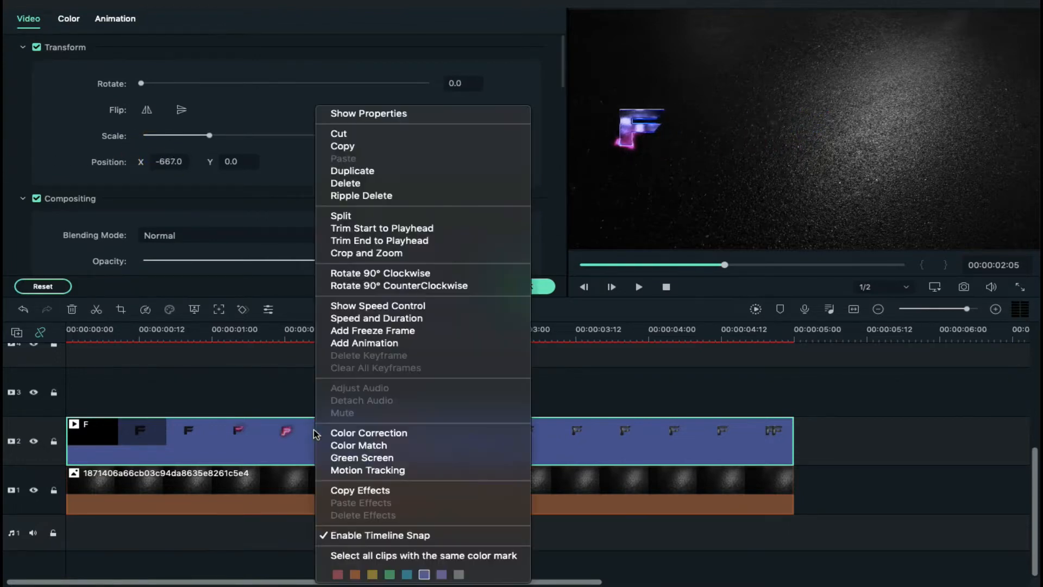
{"action": "left_click", "coordinate": [364, 487]}
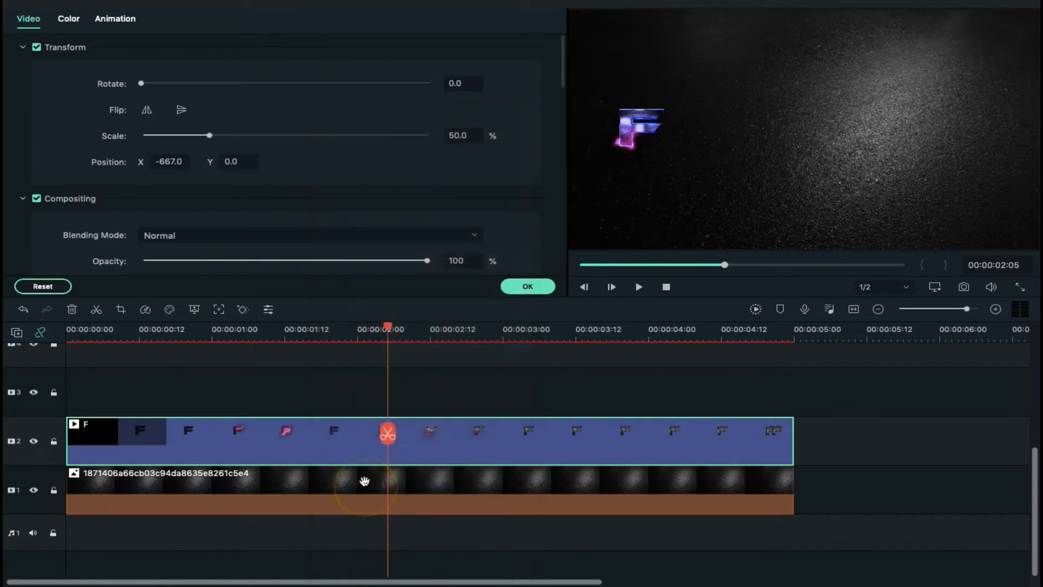
{"action": "left_click", "coordinate": [535, 285]}
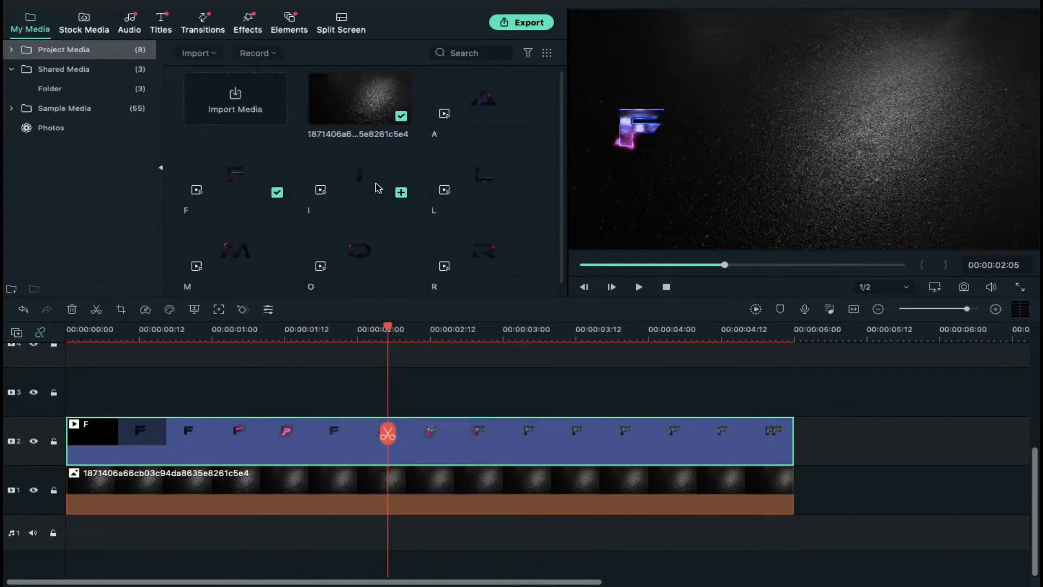
Add the I clip at the start of track 3, paste the copied effects, and position it just right of the F
{"action": "left_click_drag", "start_coordinate": [370, 183], "coordinate": [78, 390]}
{"action": "double_click", "coordinate": [219, 379]}
{"action": "right_click", "coordinate": [219, 379]}
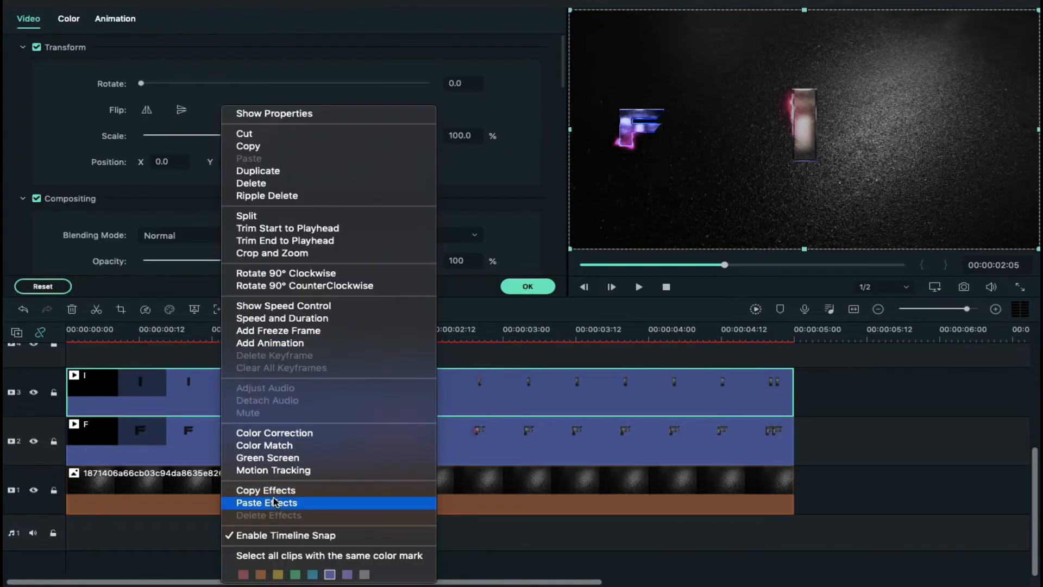
{"action": "left_click", "coordinate": [244, 503]}
{"action": "left_click", "coordinate": [528, 286]}
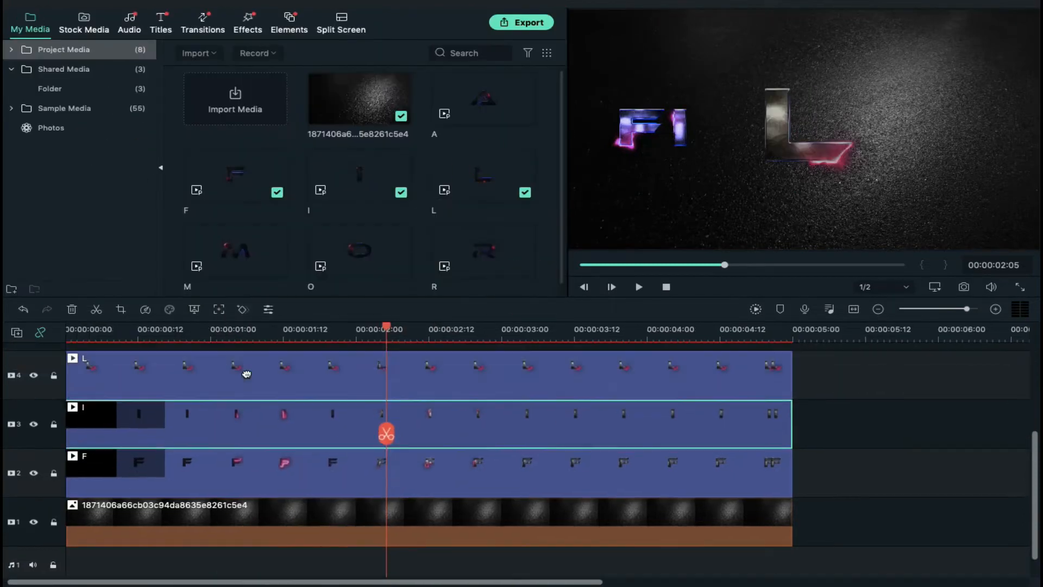
Paste the copied effects onto the L clip on track 4 and move it to X position -356
{"action": "right_click", "coordinate": [343, 375]}
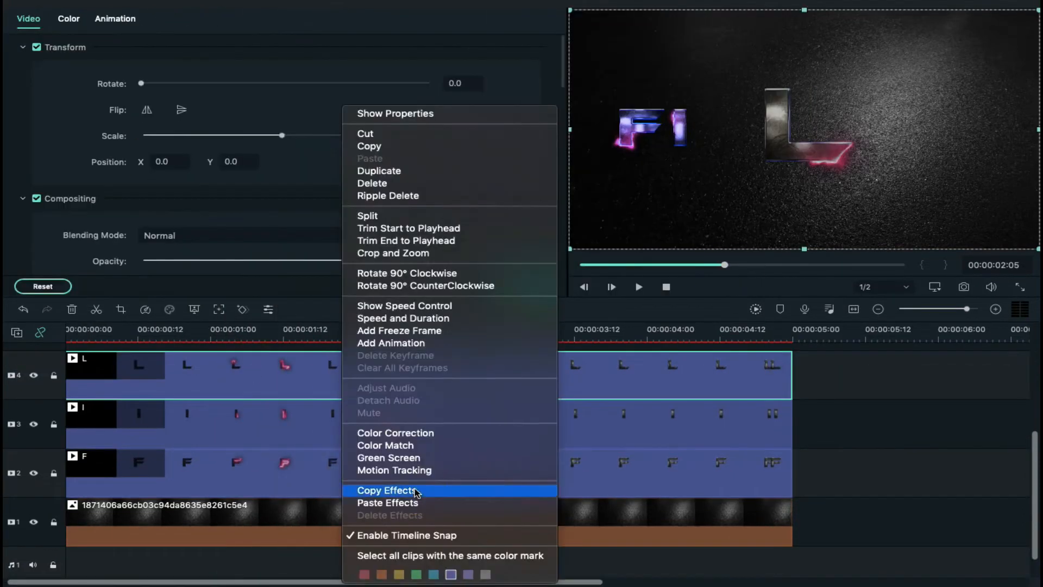
{"action": "left_click", "coordinate": [412, 503]}
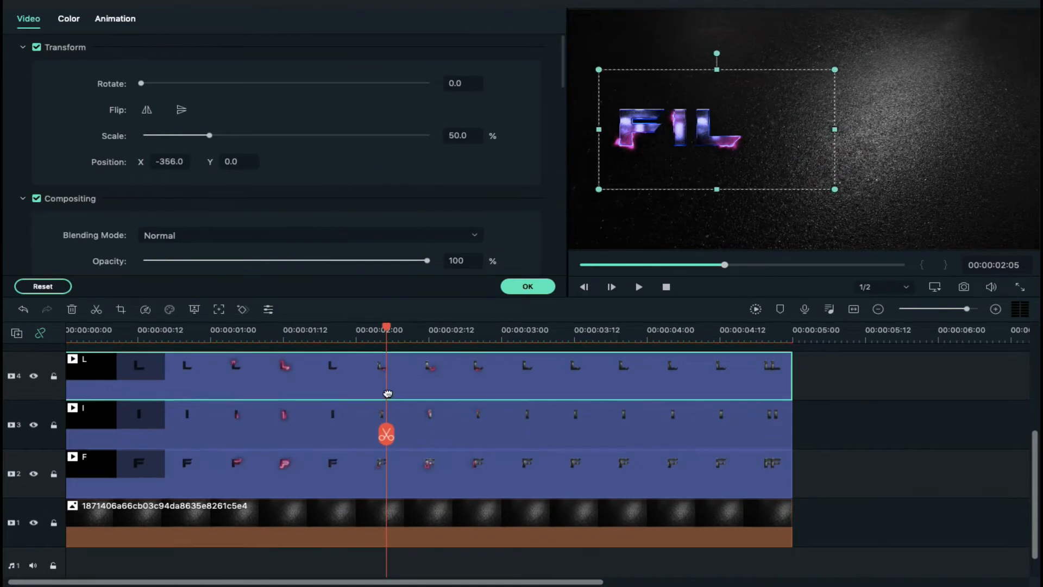
{"action": "left_click", "coordinate": [524, 284]}
Add the M clip at the start of track 5, paste the copied effects, and position it just right of the L
{"action": "left_click_drag", "start_coordinate": [235, 249], "coordinate": [75, 389]}
{"action": "double_click", "coordinate": [220, 386]}
{"action": "right_click", "coordinate": [220, 385]}
{"action": "left_click", "coordinate": [245, 500]}
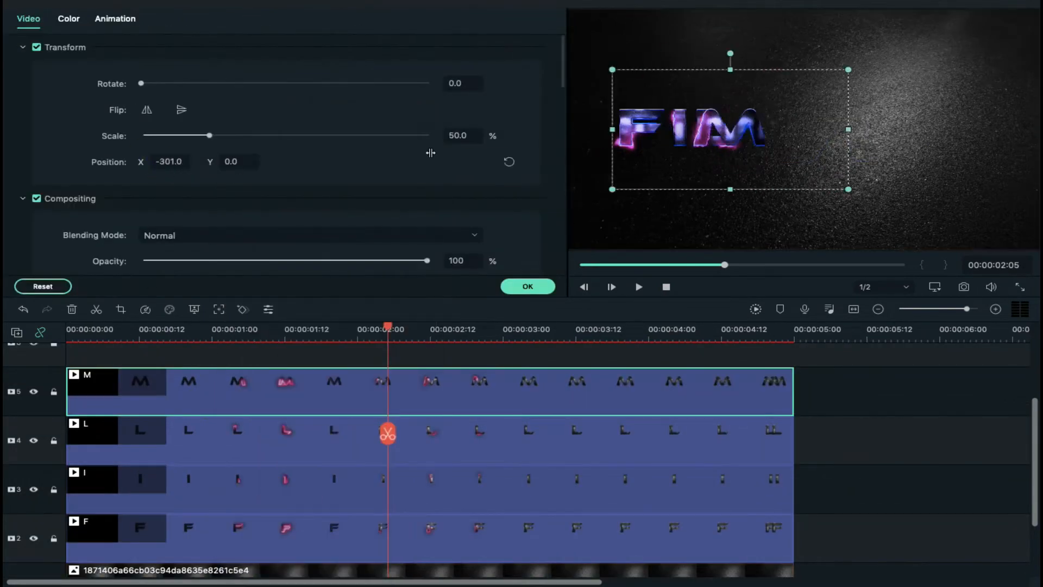
{"action": "left_click", "coordinate": [522, 287]}
Add the O clip at the start of track 6, paste the copied effects, and position it just right of the M
{"action": "left_click_drag", "start_coordinate": [360, 250], "coordinate": [76, 380]}
{"action": "double_click", "coordinate": [220, 380]}
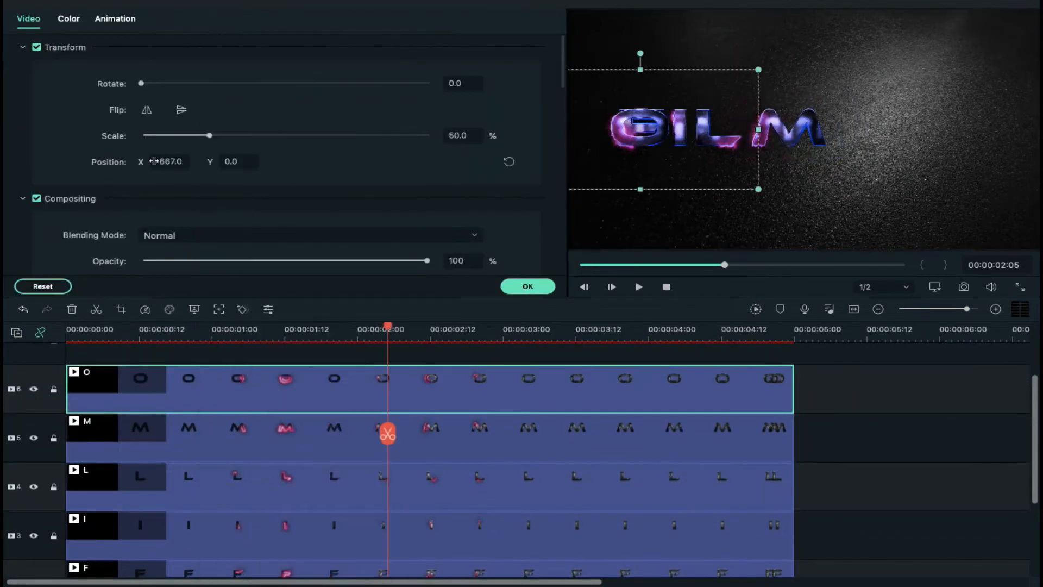
{"action": "right_click", "coordinate": [220, 381]}
{"action": "left_click", "coordinate": [245, 495]}
{"action": "left_click", "coordinate": [526, 284]}
Add the R clip at the start of track 7, paste the copied effects, and move it to X position 496
{"action": "left_click_drag", "start_coordinate": [483, 251], "coordinate": [87, 353]}
{"action": "double_click", "coordinate": [220, 356]}
{"action": "right_click", "coordinate": [220, 356]}
{"action": "left_click", "coordinate": [244, 470]}
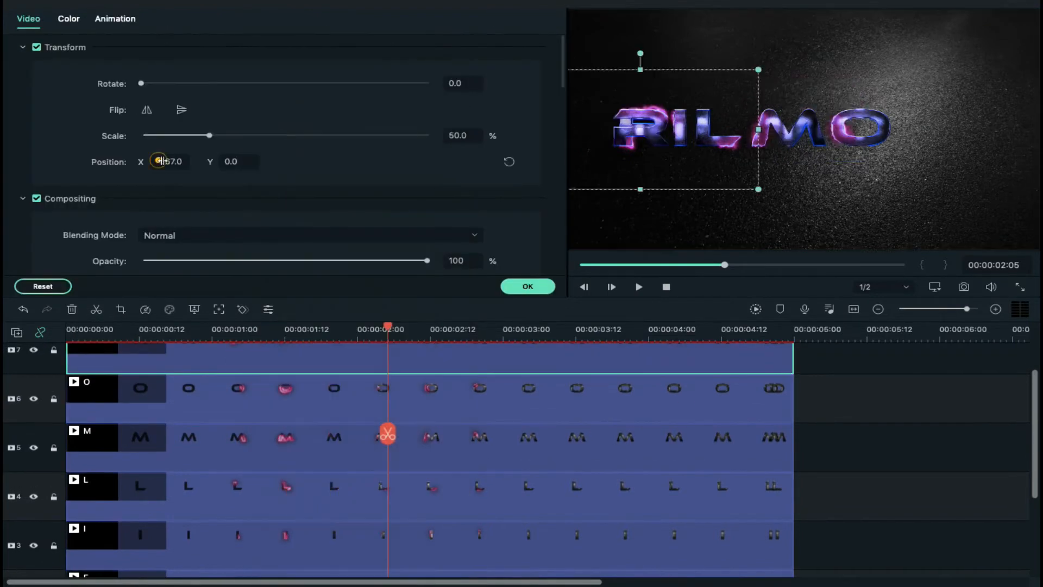
{"action": "left_click", "coordinate": [526, 284]}
Add the A clip at the start of track 8, paste the copied effects, and move it to X position 773
{"action": "left_click_drag", "start_coordinate": [483, 99], "coordinate": [76, 394]}
{"action": "double_click", "coordinate": [220, 394]}
{"action": "right_click", "coordinate": [220, 394]}
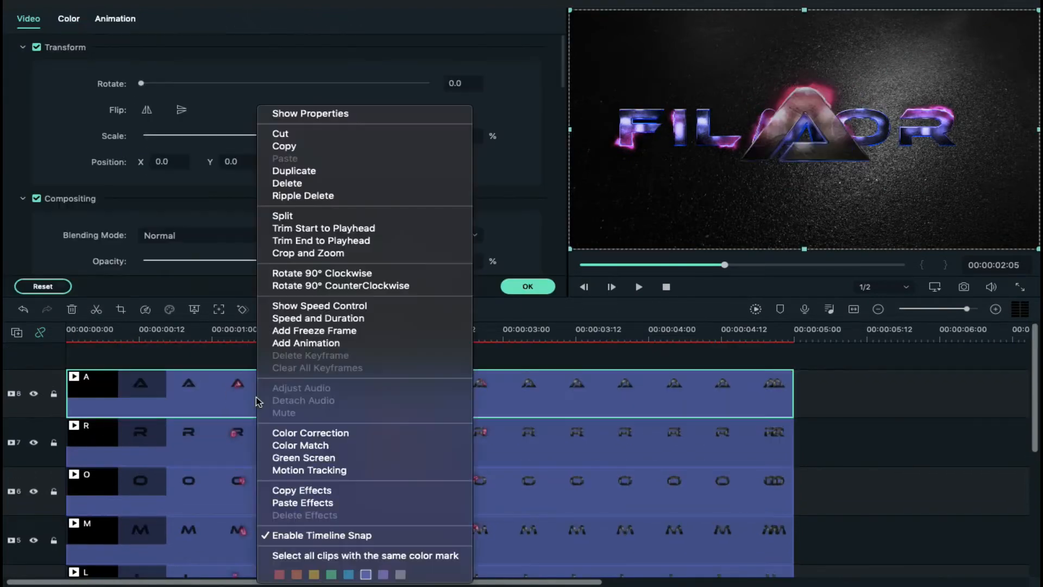
{"action": "left_click", "coordinate": [244, 504]}
{"action": "left_click_drag", "start_coordinate": [1036, 127], "coordinate": [978, 137]}
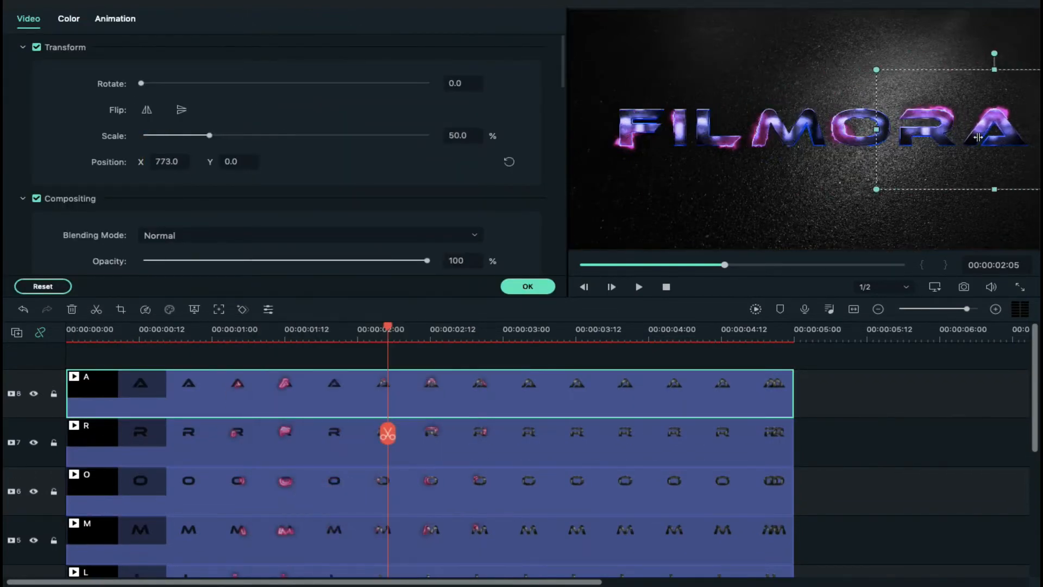
Cut the first 15 frames off all letter clips and the background, with the remaining clips starting at the beginning of the timeline
{"action": "left_click", "coordinate": [500, 465]}
{"action": "left_click", "coordinate": [139, 329]}
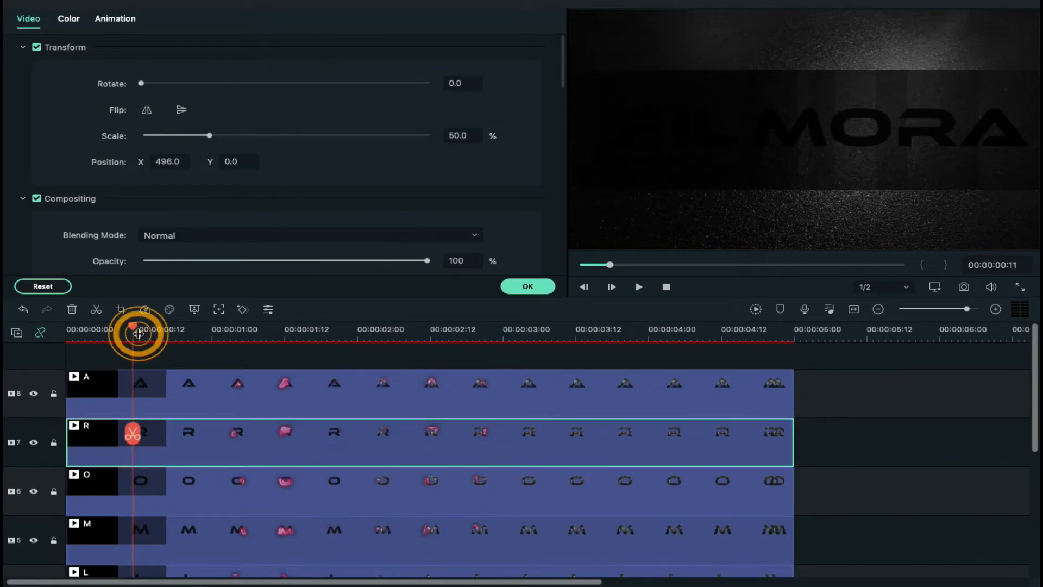
{"action": "left_click_drag", "start_coordinate": [142, 327], "coordinate": [163, 330]}
{"action": "scroll", "coordinate": [247, 477], "scroll_direction": "down", "scroll_amount": 5}
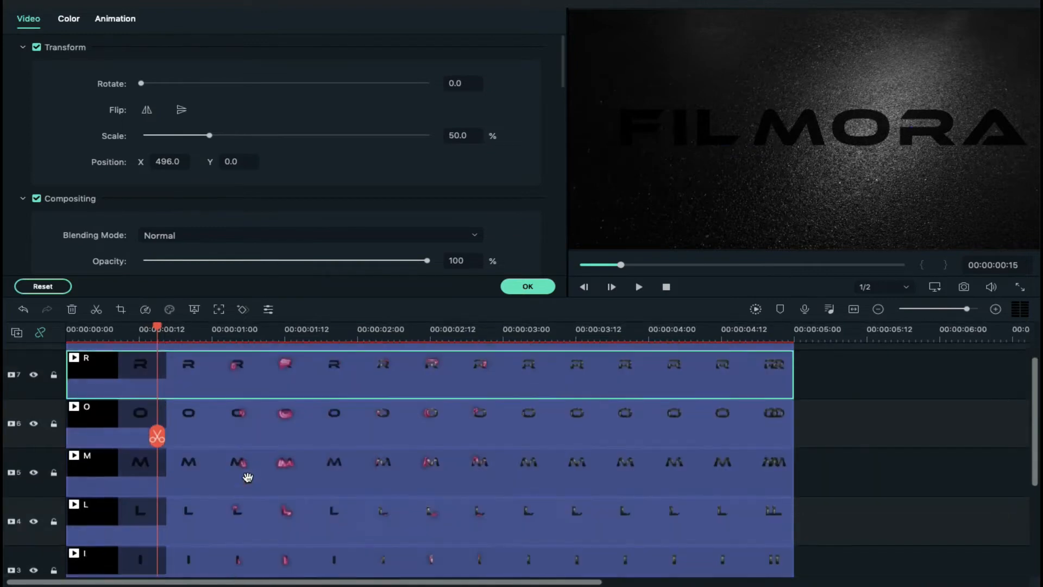
{"action": "left_click", "coordinate": [211, 547]}
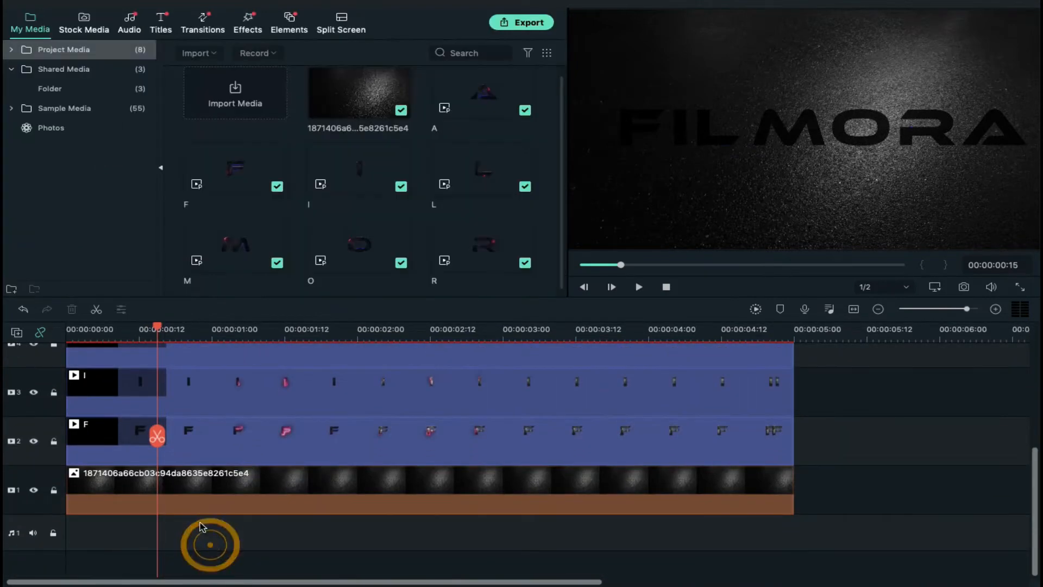
{"action": "left_click_drag", "start_coordinate": [116, 528], "coordinate": [216, 332]}
{"action": "key", "text": "Delete"}
{"action": "left_click", "coordinate": [119, 385]}
{"action": "key", "text": "Delete"}
{"action": "scroll", "coordinate": [119, 386], "scroll_direction": "down", "scroll_amount": 5}
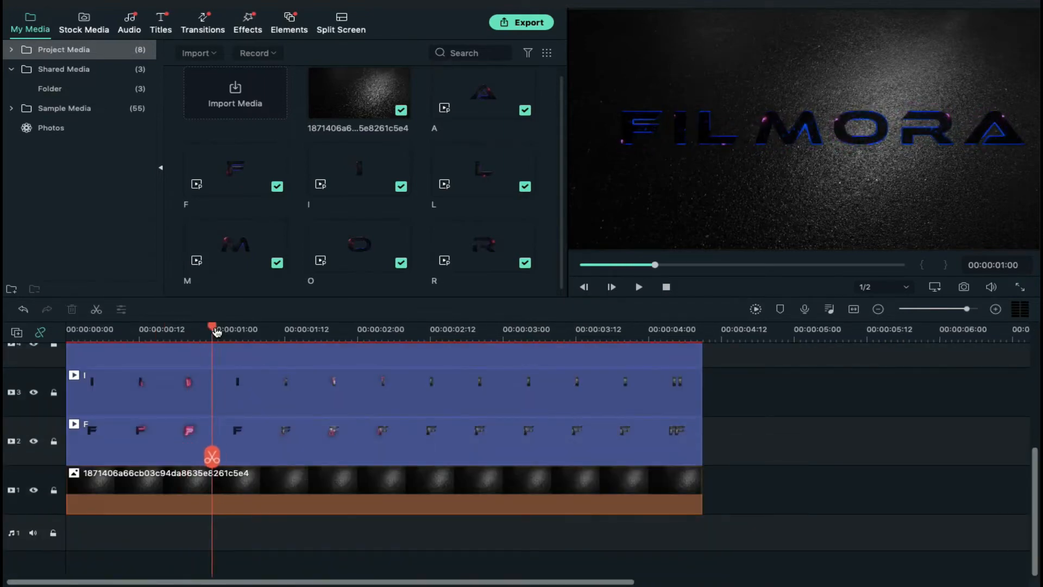
Animate the background clip's opacity with keyframes, from 0% at the timeline start to 100% at 00:00:01:00
{"action": "left_click", "coordinate": [260, 487]}
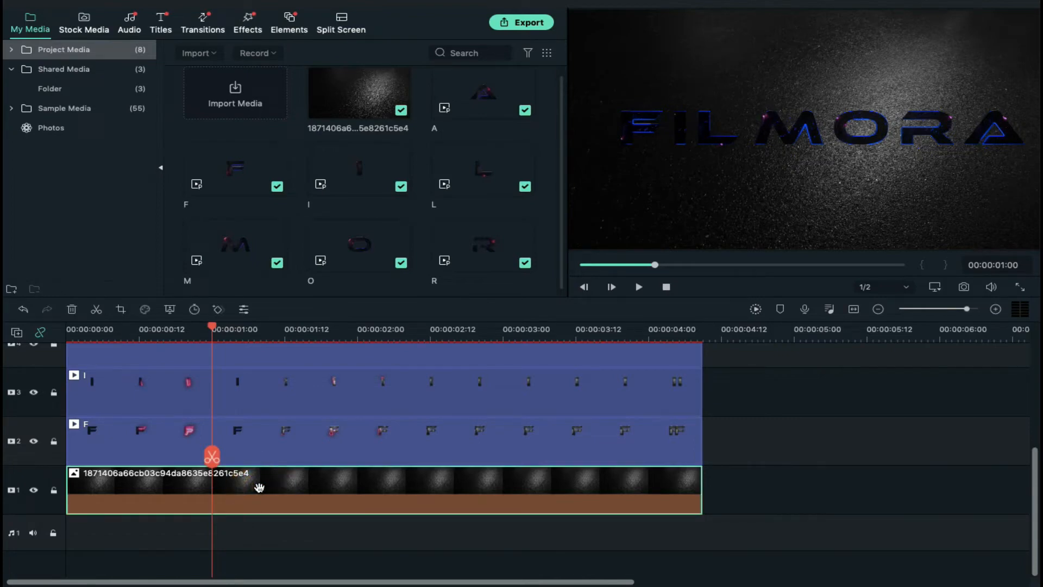
{"action": "double_click", "coordinate": [260, 487]}
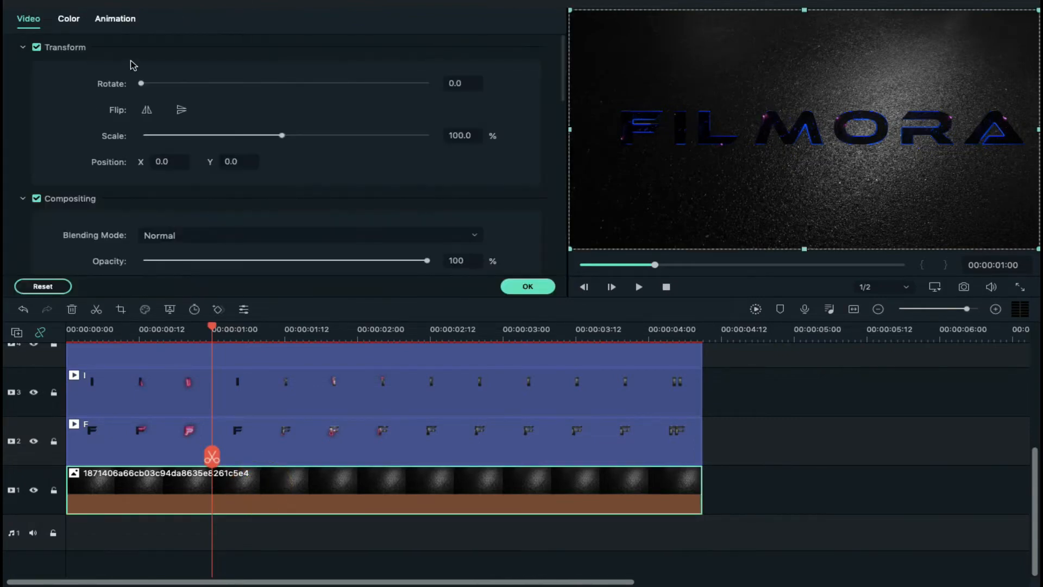
{"action": "left_click", "coordinate": [125, 24]}
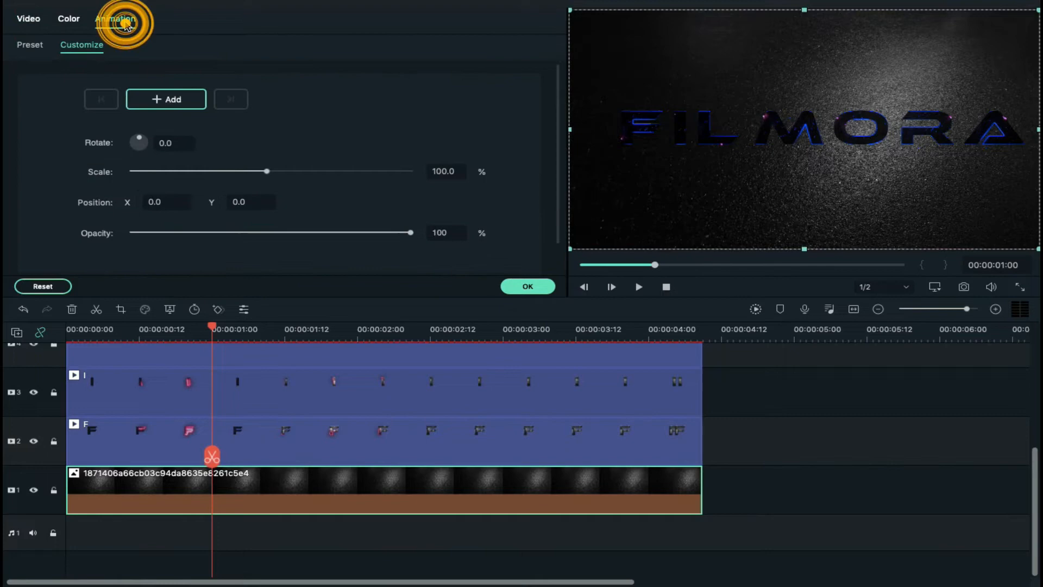
{"action": "left_click", "coordinate": [166, 99]}
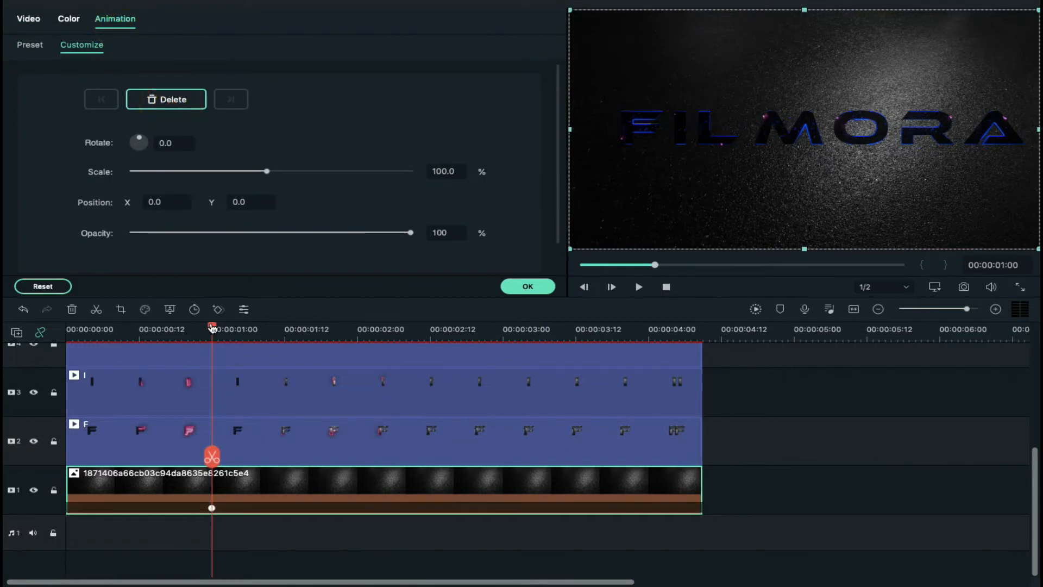
{"action": "left_click", "coordinate": [211, 327]}
{"action": "left_click", "coordinate": [68, 332]}
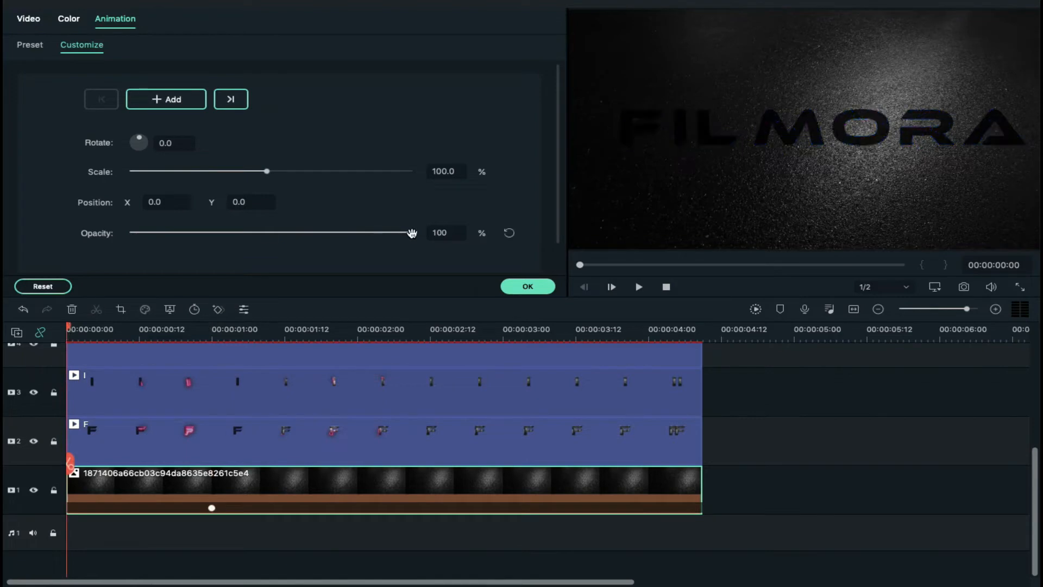
{"action": "left_click_drag", "start_coordinate": [411, 233], "coordinate": [103, 224]}
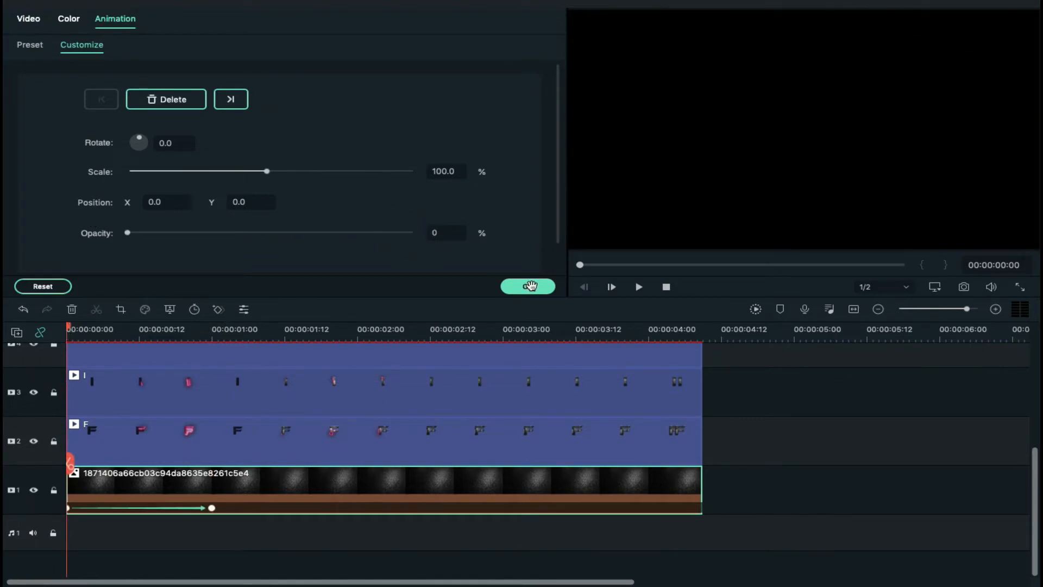
Render the timeline preview, play the title through to check the background fade-in, and close the animation settings
{"action": "left_click", "coordinate": [755, 310]}
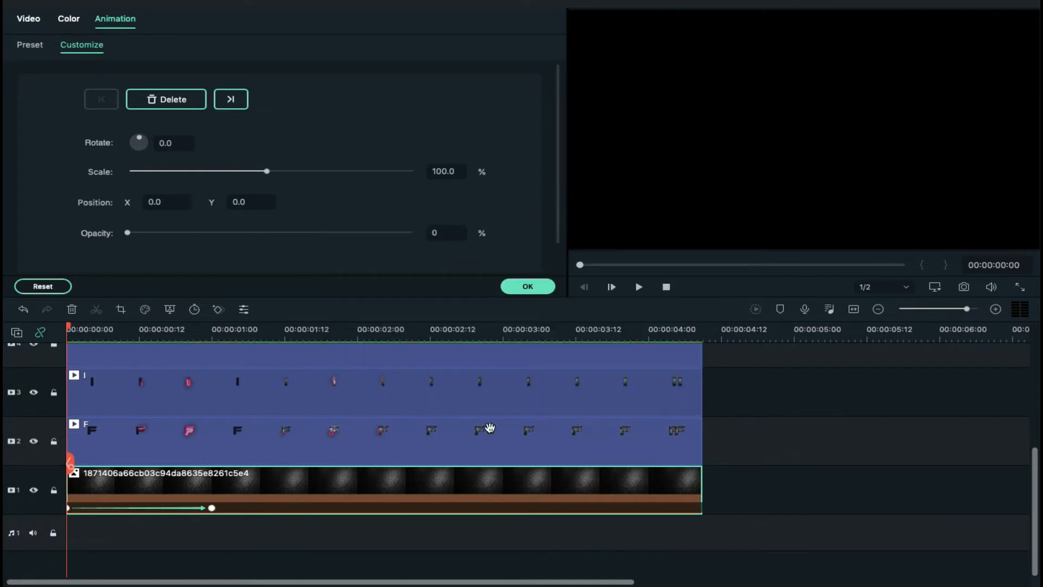
{"action": "left_click", "coordinate": [639, 288]}
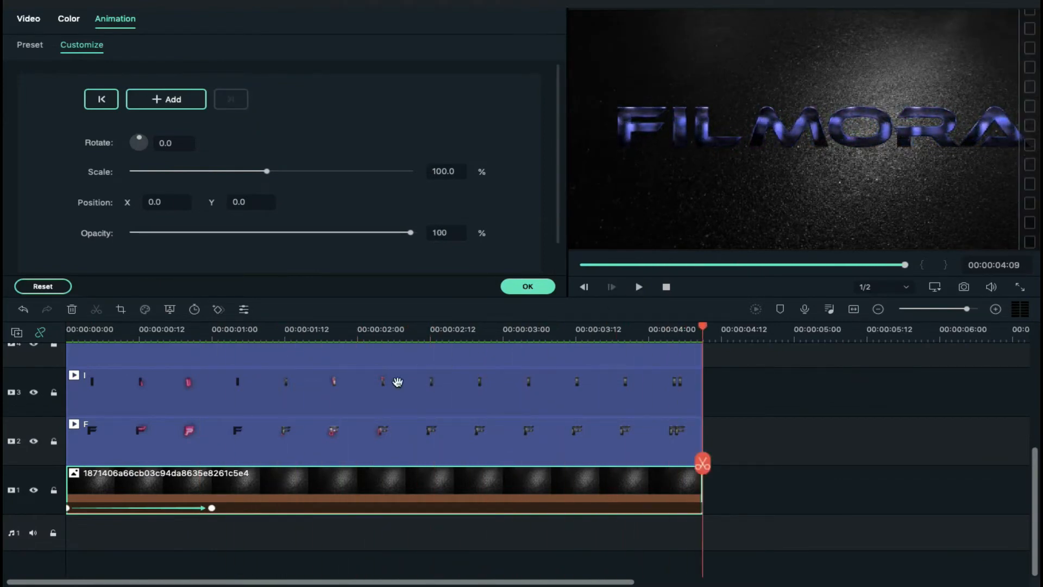
{"action": "scroll", "coordinate": [396, 380], "scroll_direction": "up", "scroll_amount": 2}
{"action": "left_click", "coordinate": [523, 286]}
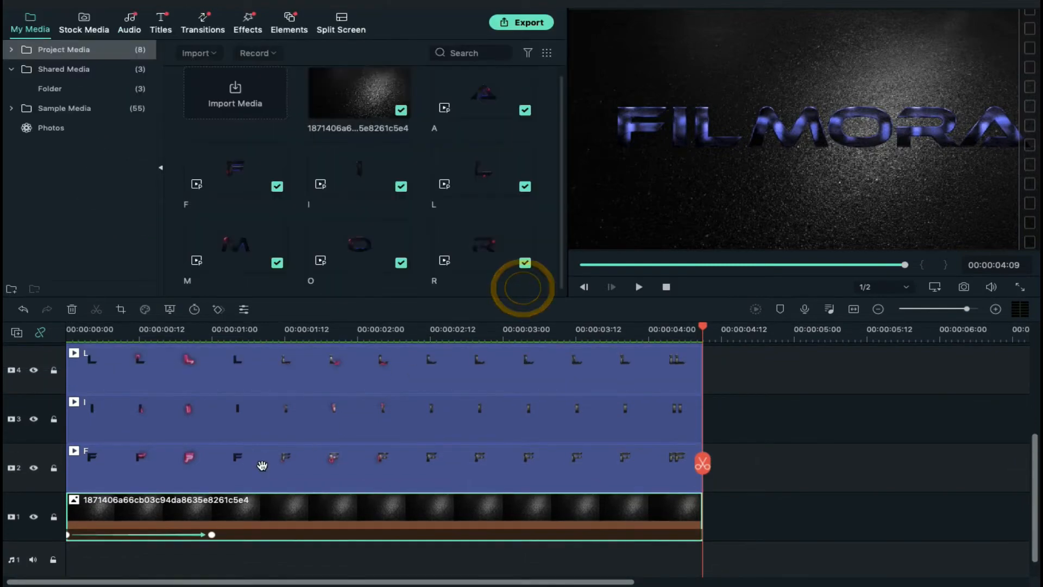
Find the zoom transitions, add Warp Zoom 6 at the start of the F clip, and shorten it to about half a second
{"action": "left_click", "coordinate": [209, 34]}
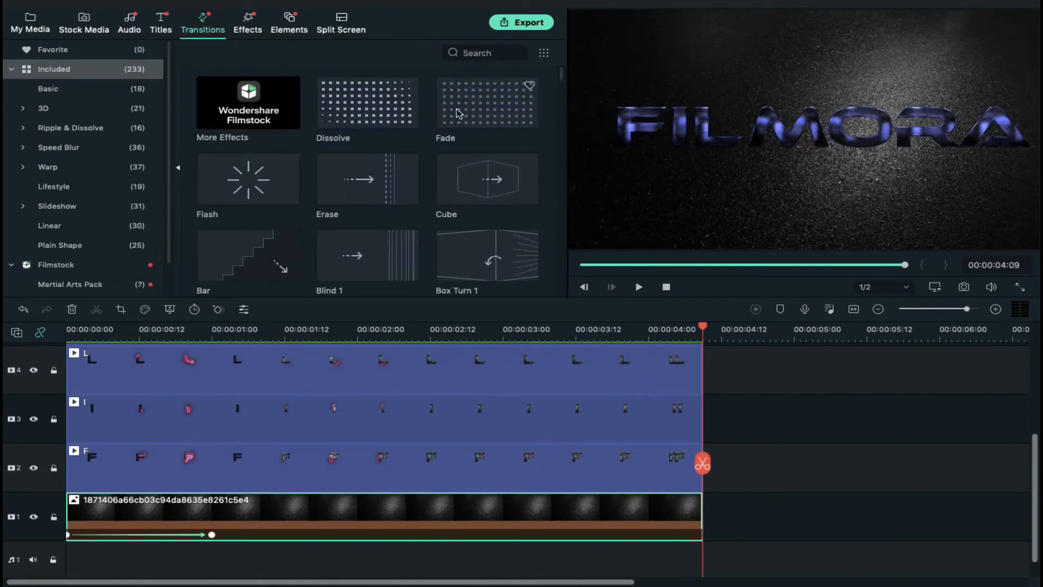
{"action": "scroll", "coordinate": [372, 274], "scroll_direction": "down", "scroll_amount": 2}
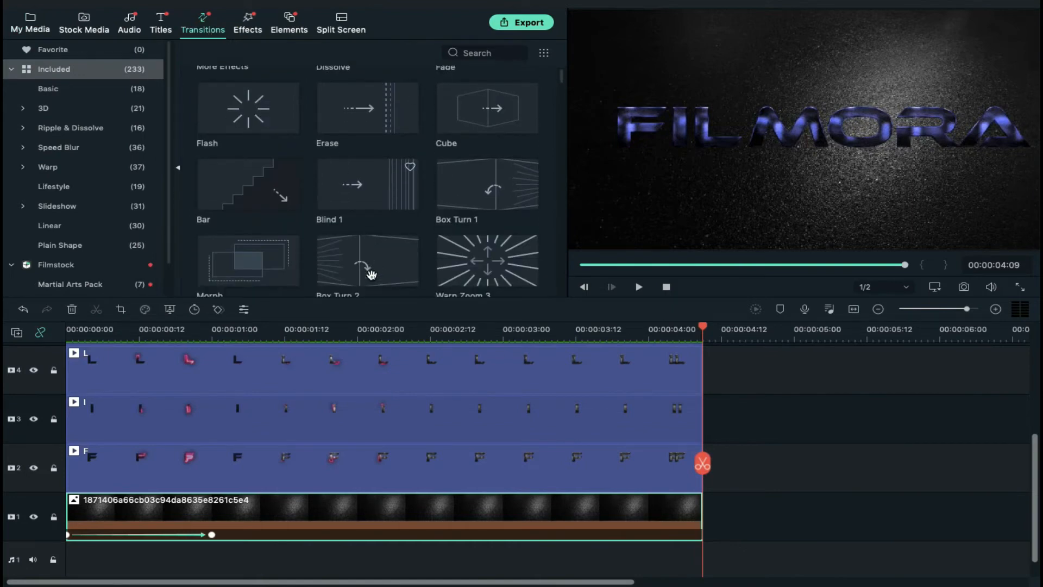
{"action": "left_click", "coordinate": [494, 53]}
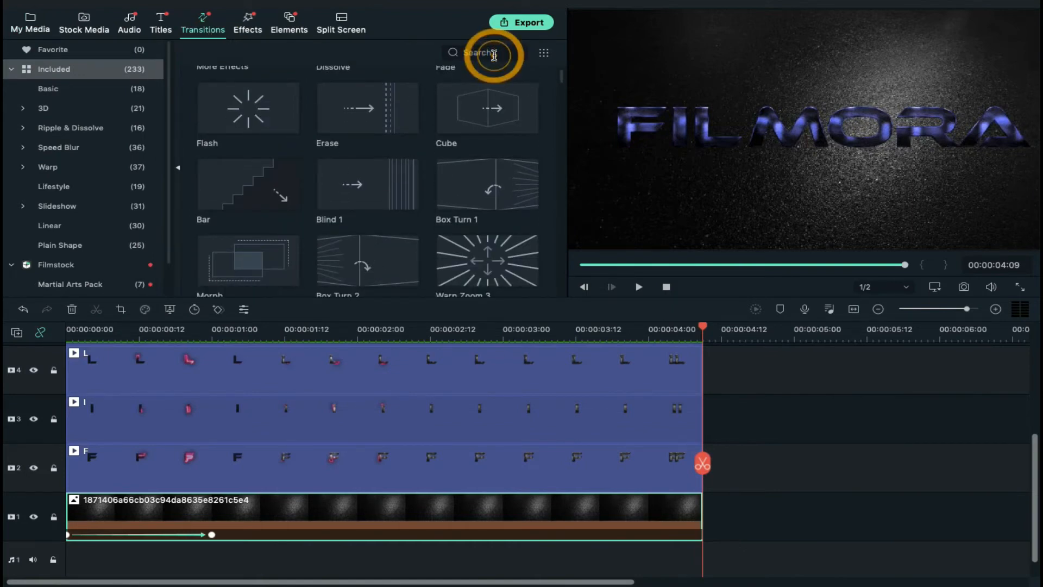
{"action": "type", "text": "zoom"}
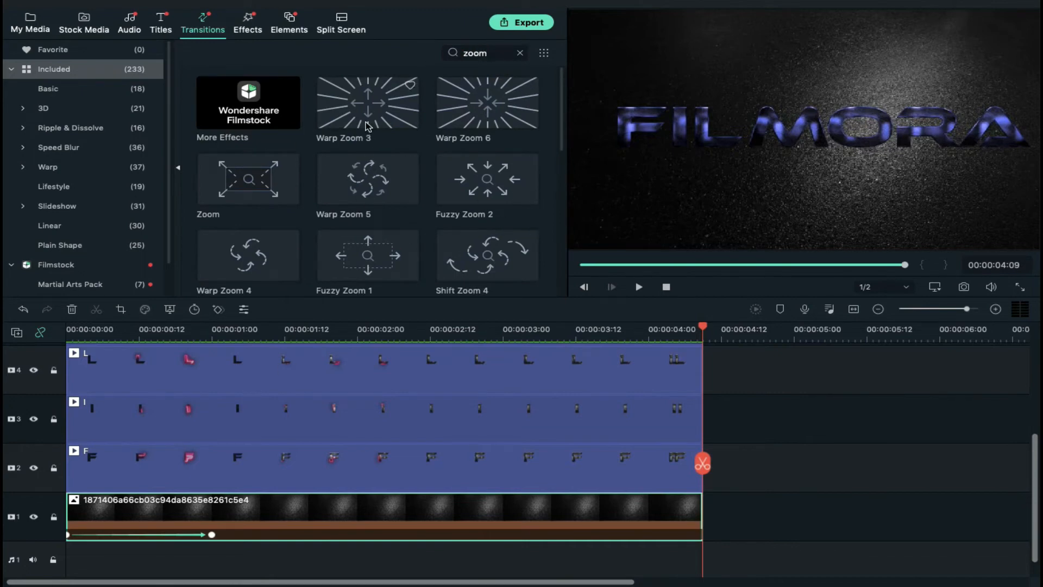
{"action": "left_click_drag", "start_coordinate": [480, 101], "coordinate": [101, 459]}
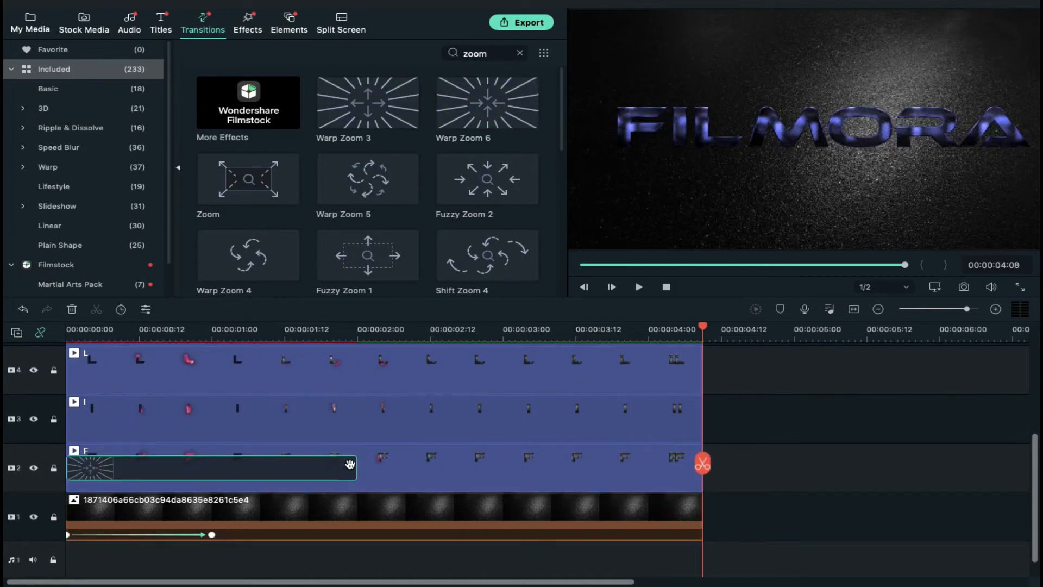
{"action": "left_click_drag", "start_coordinate": [355, 461], "coordinate": [144, 465]}
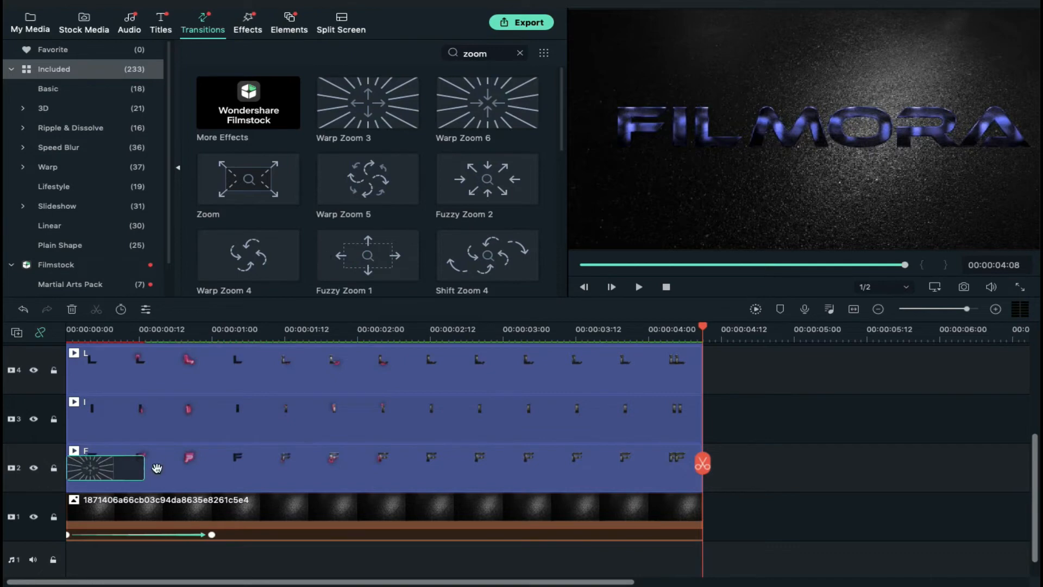
Move the background's 100% opacity keyframe to about 12 frames and add Warp Zoom 6 at the start of all remaining clips
{"action": "left_click_drag", "start_coordinate": [213, 537], "coordinate": [146, 534]}
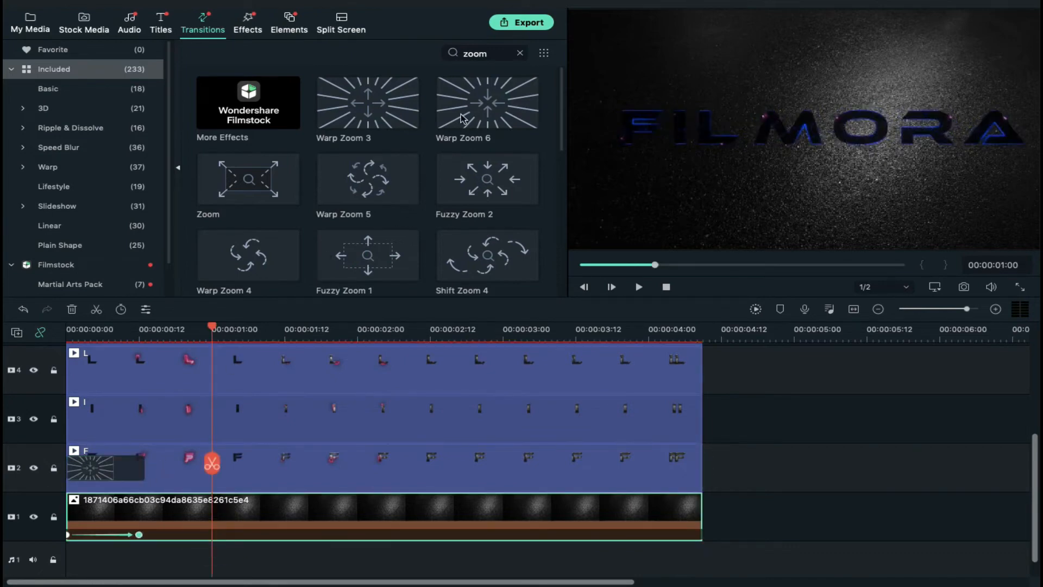
{"action": "left_click_drag", "start_coordinate": [470, 111], "coordinate": [333, 414]}
{"action": "scroll", "coordinate": [230, 431], "scroll_direction": "down", "scroll_amount": 5}
{"action": "left_click", "coordinate": [133, 487]}
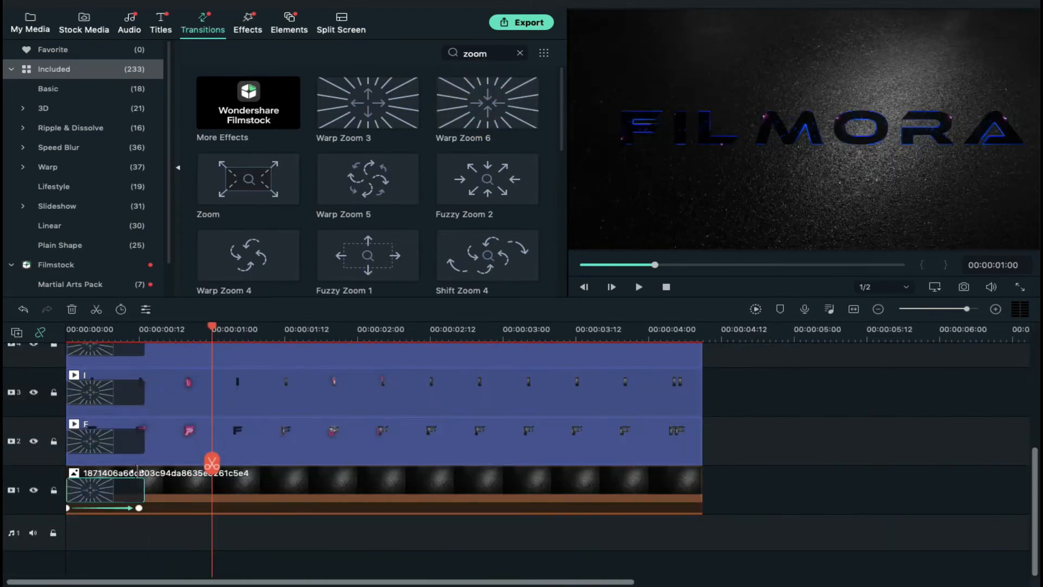
Render the timeline preview and play it from the beginning to check the zoom transitions
{"action": "left_click", "coordinate": [762, 309]}
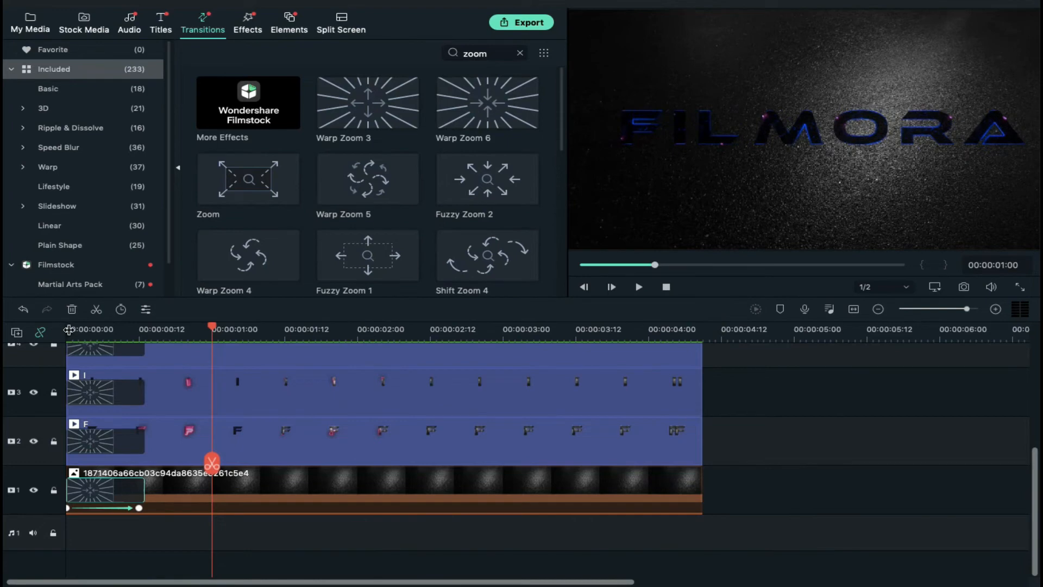
{"action": "left_click", "coordinate": [69, 330]}
{"action": "key", "text": "space"}
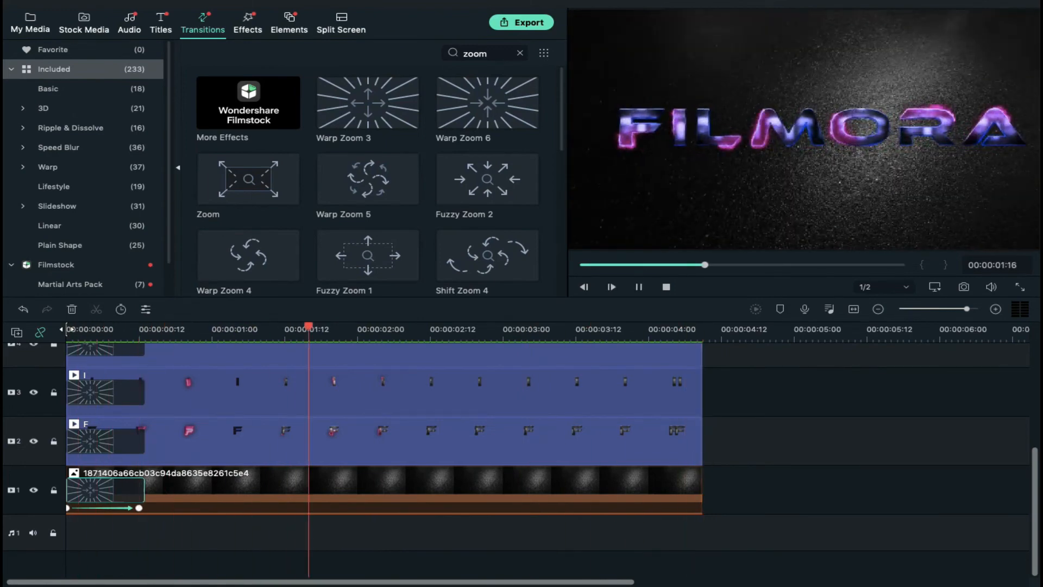
{"action": "key", "text": "space"}
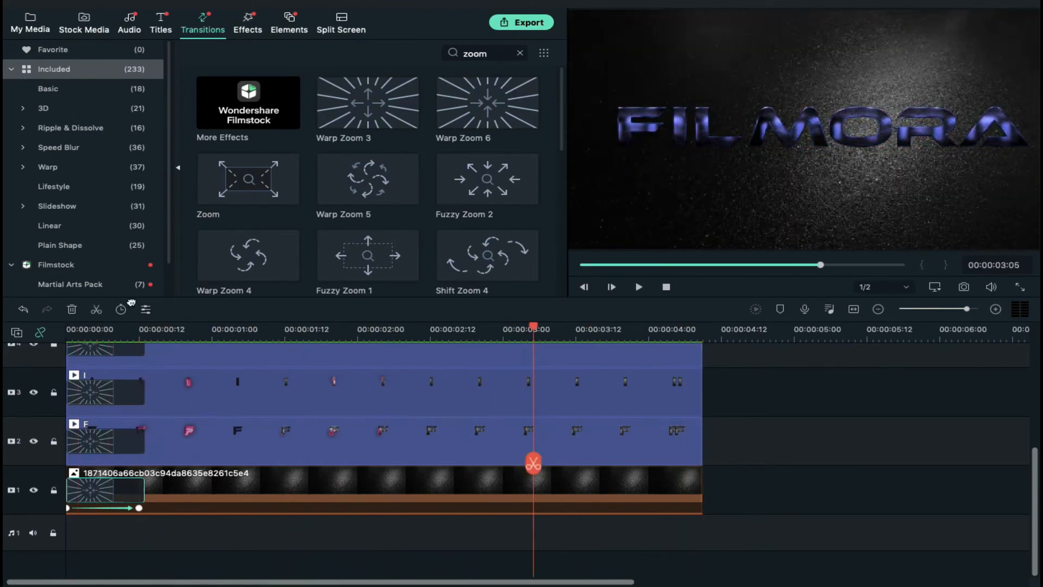
Start a MOV export of the title and set its save location to the VELOCITY LETTERS folder
{"action": "left_click", "coordinate": [524, 24]}
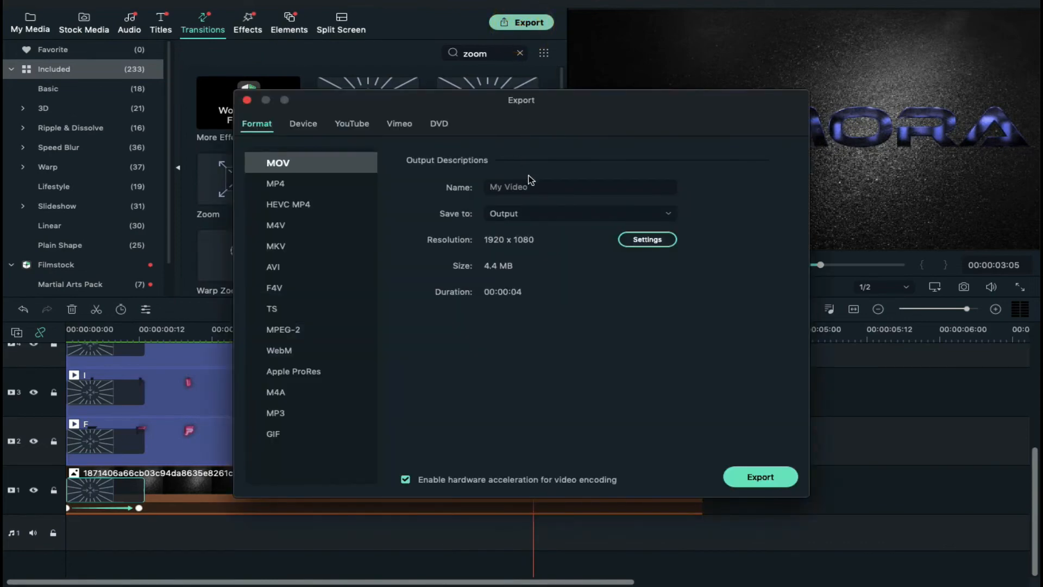
{"action": "left_click", "coordinate": [574, 216]}
{"action": "left_click", "coordinate": [553, 279]}
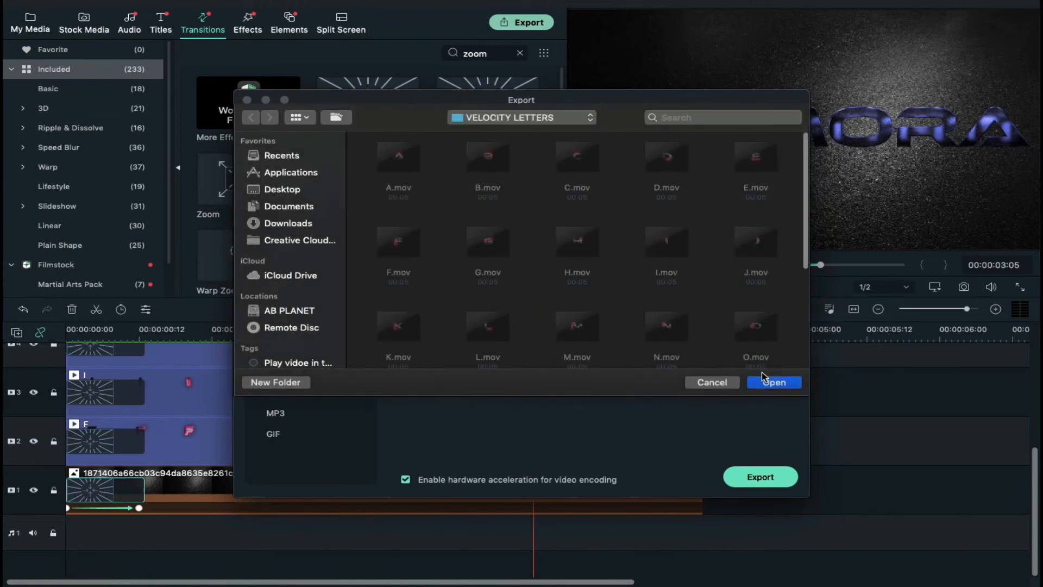
{"action": "left_click", "coordinate": [766, 380]}
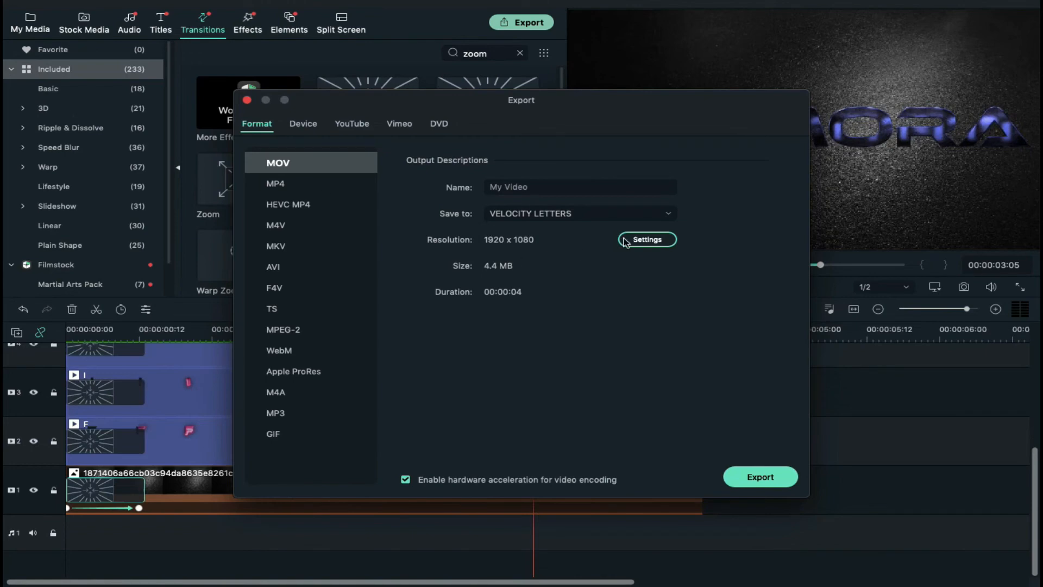
Configure the export with Best quality and a frame rate of 60 fps
{"action": "left_click", "coordinate": [643, 241]}
{"action": "left_click", "coordinate": [382, 195]}
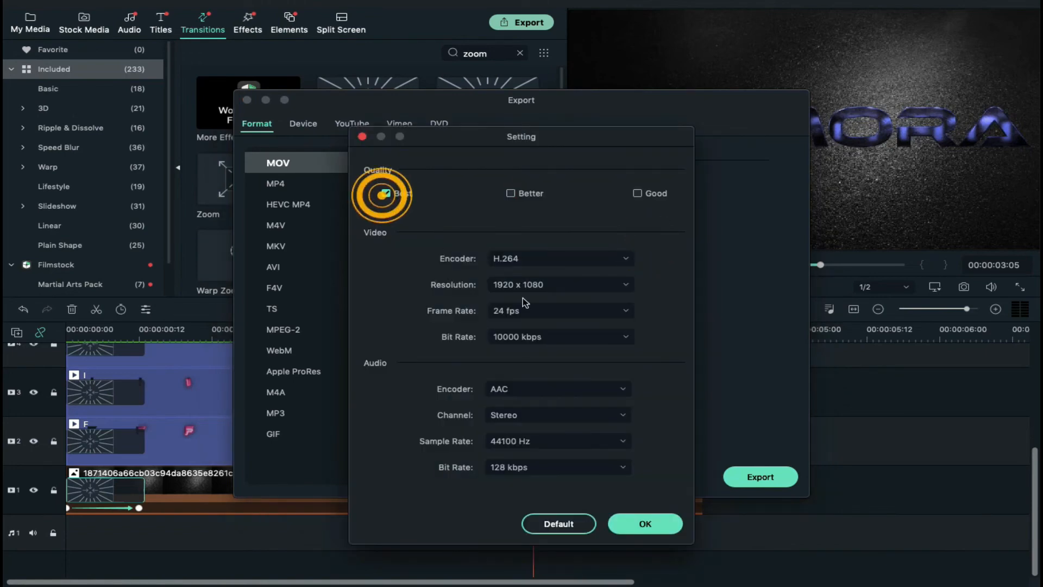
{"action": "left_click", "coordinate": [619, 311]}
{"action": "left_click", "coordinate": [519, 380]}
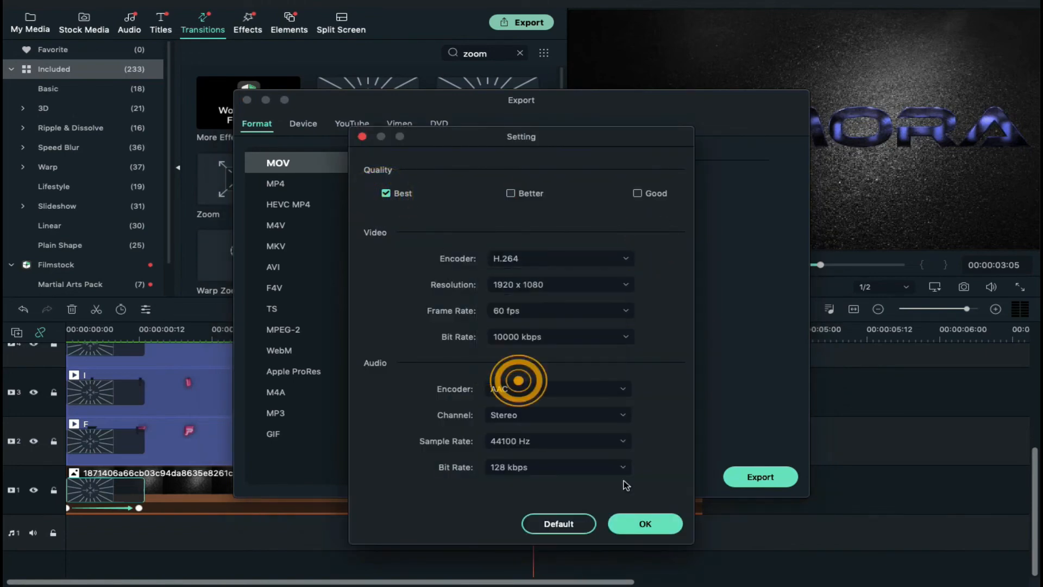
{"action": "left_click", "coordinate": [644, 522]}
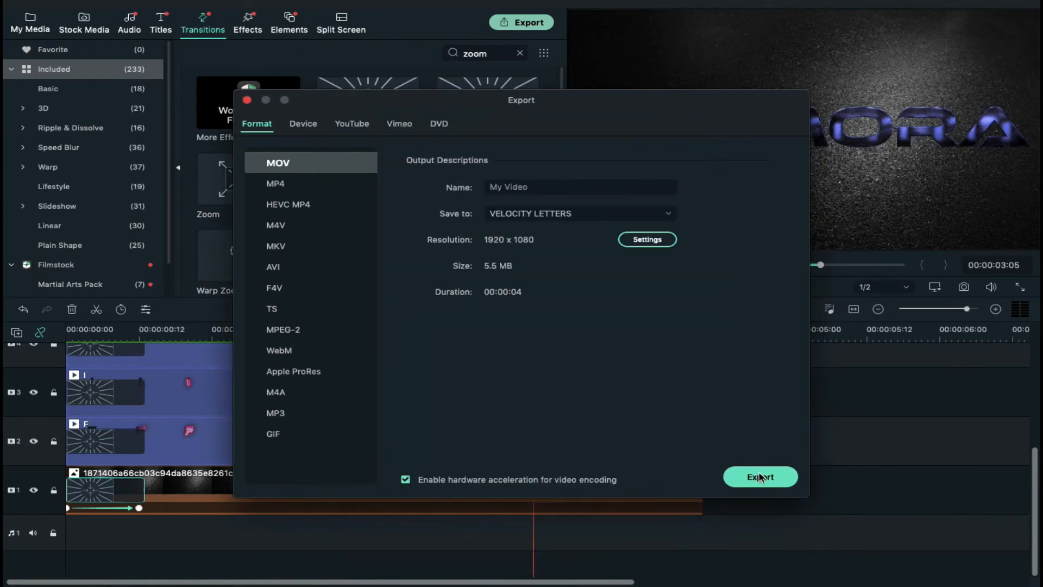